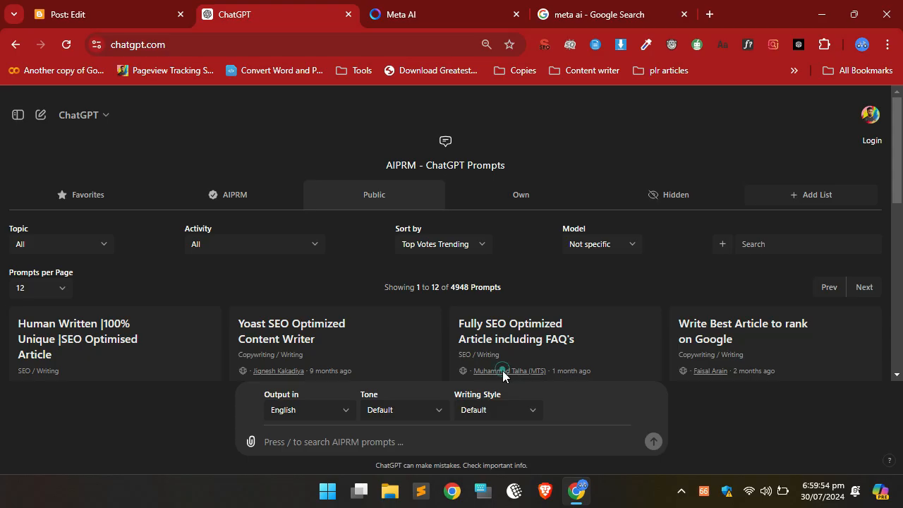
Switch to the Blogger post being edited and copy its title "Top 5 Low-Competition Niches".
click(504, 373)
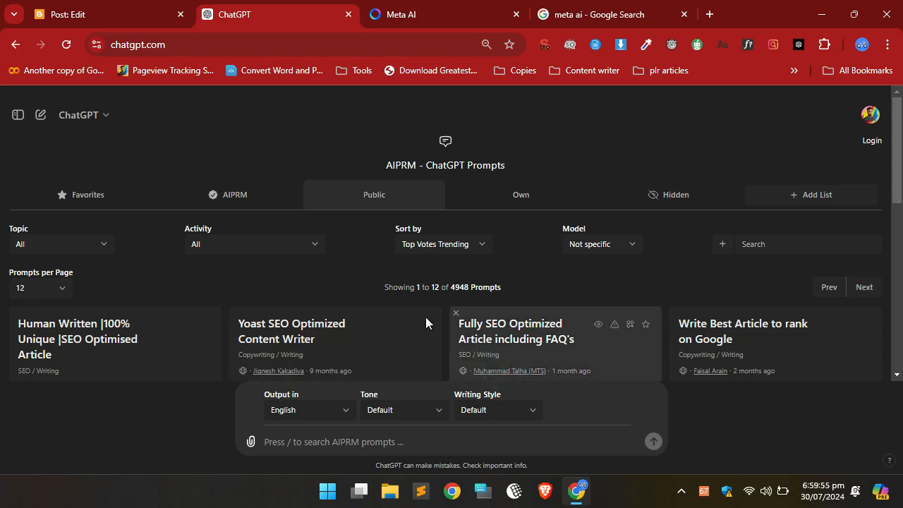
click(70, 14)
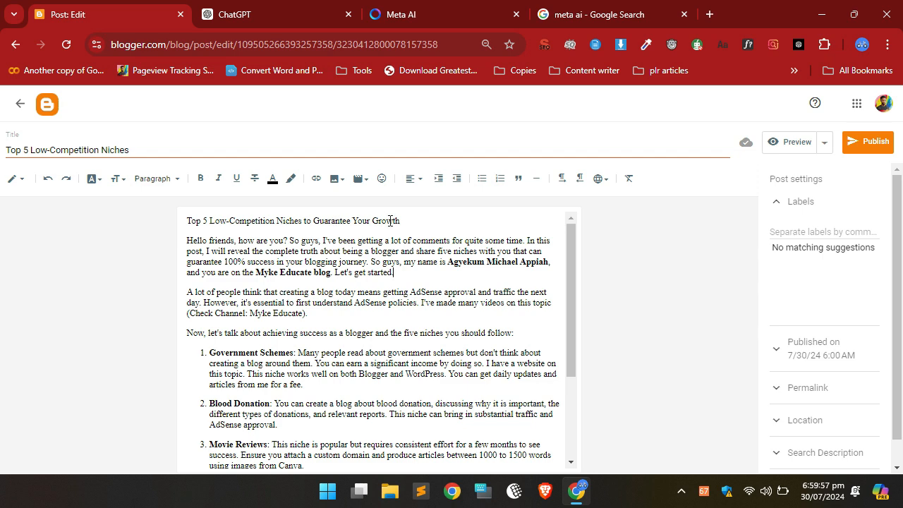
triple_click(133, 151)
key(ctrl+c)
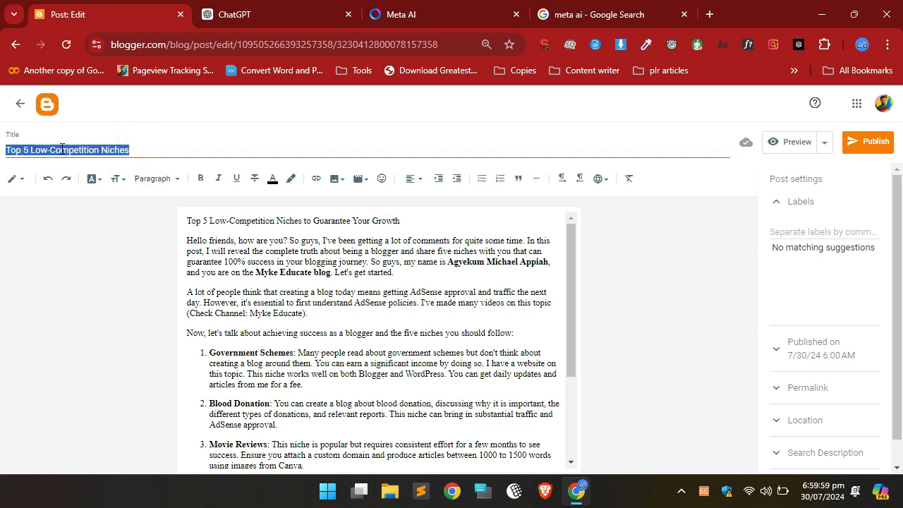
Ask ChatGPT "can you describe a photo for this post Top 5 Low-Competition Niches".
click(275, 10)
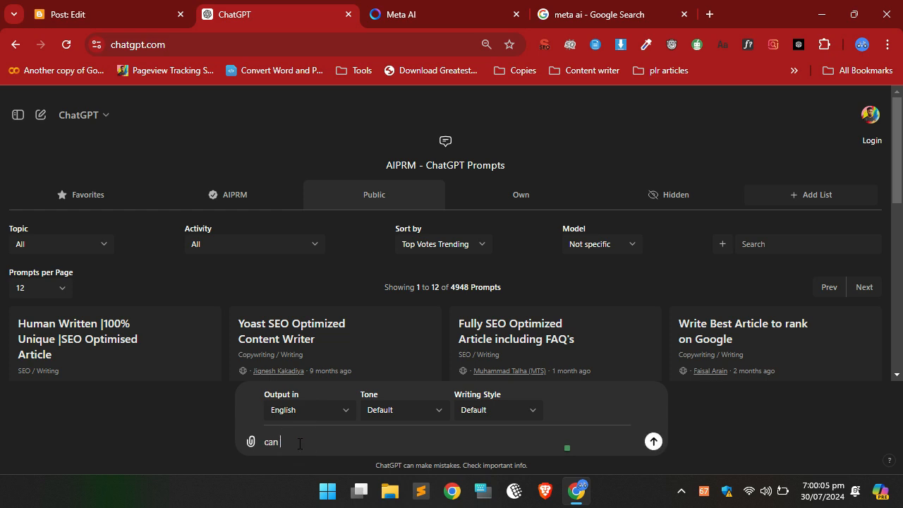
text(can you describe )
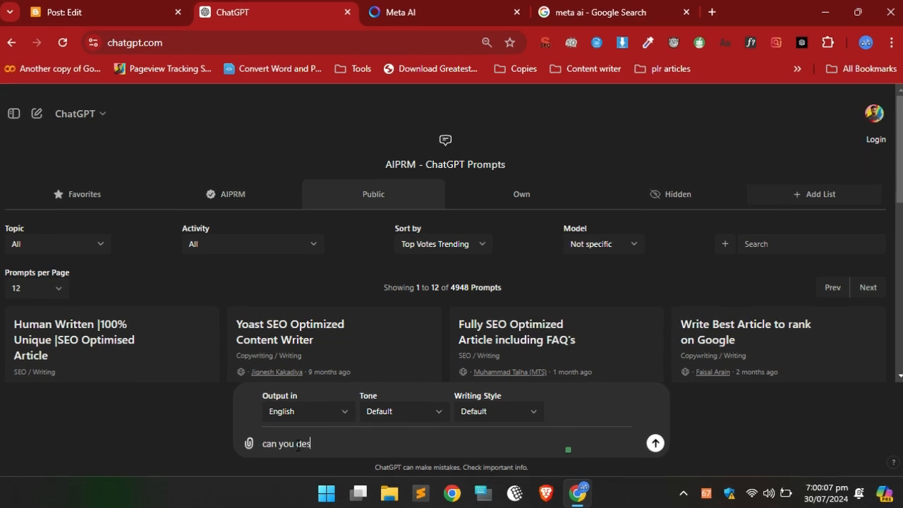
text(a photo )
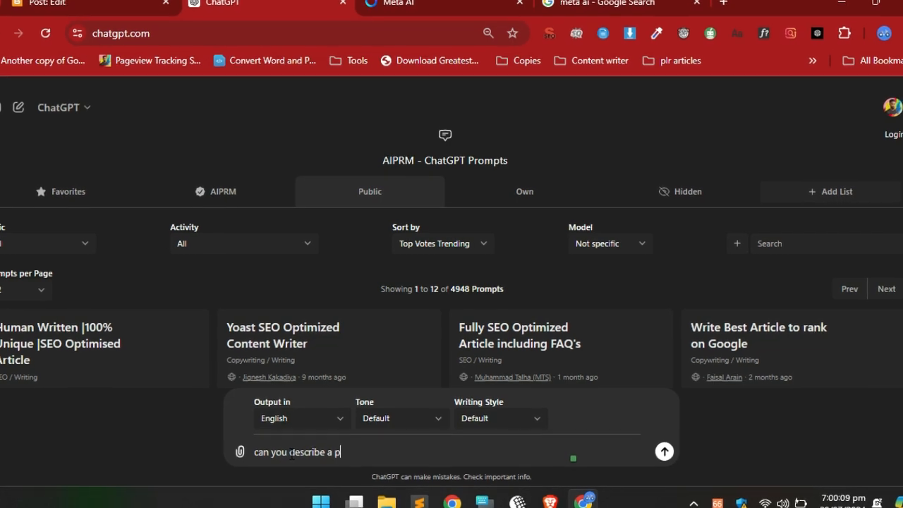
text(for thi)
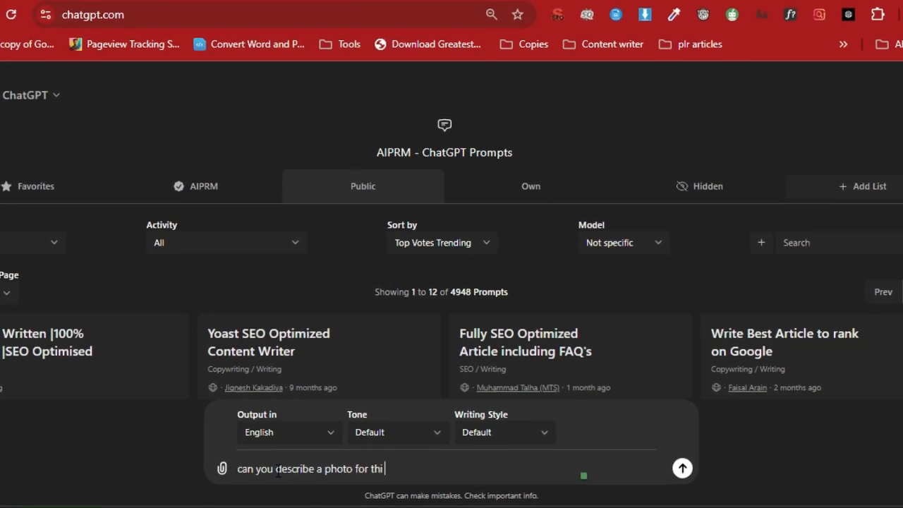
text(s post)
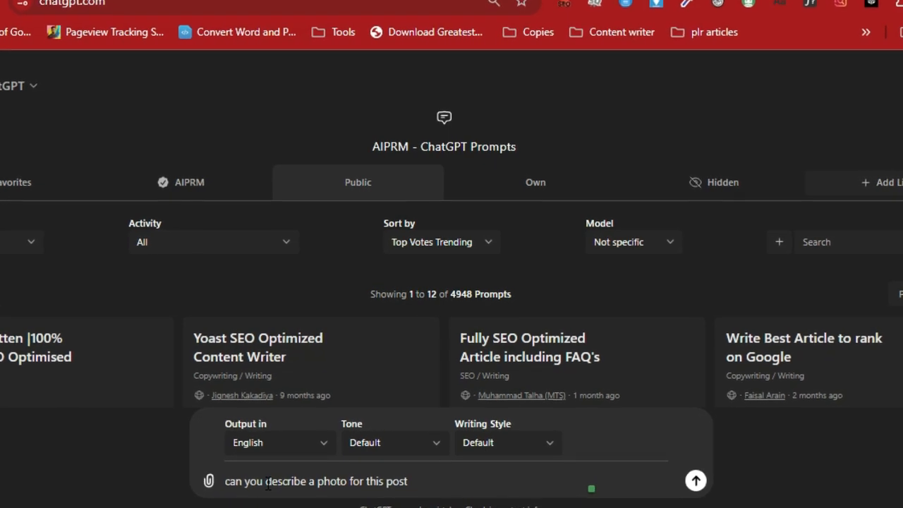
key(ctrl+v)
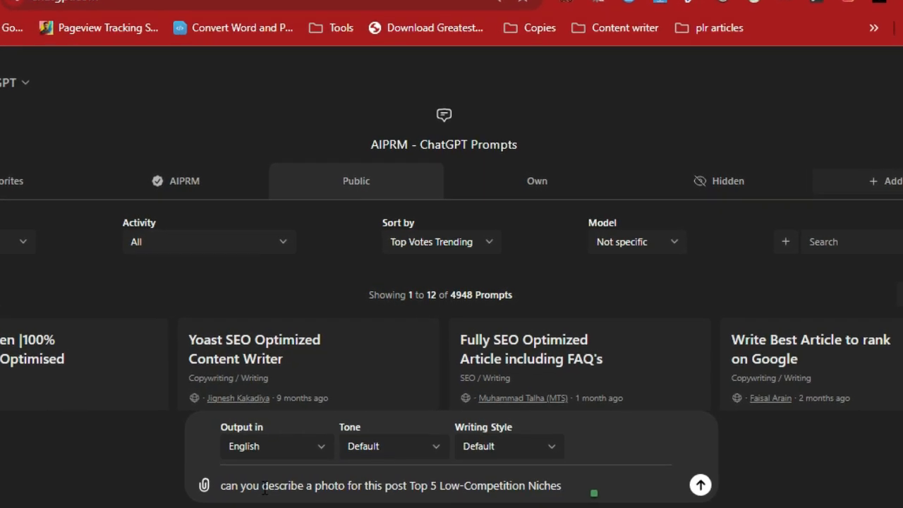
key(Return)
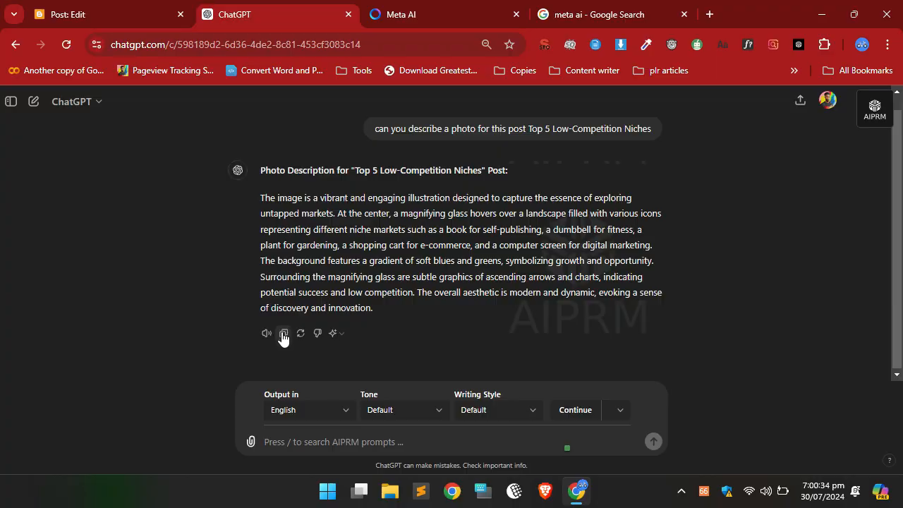
Copy ChatGPT's photo description and submit it to Meta AI, preceded by "I want you to generate an image for me using the below description".
click(125, 407)
click(394, 15)
click(364, 433)
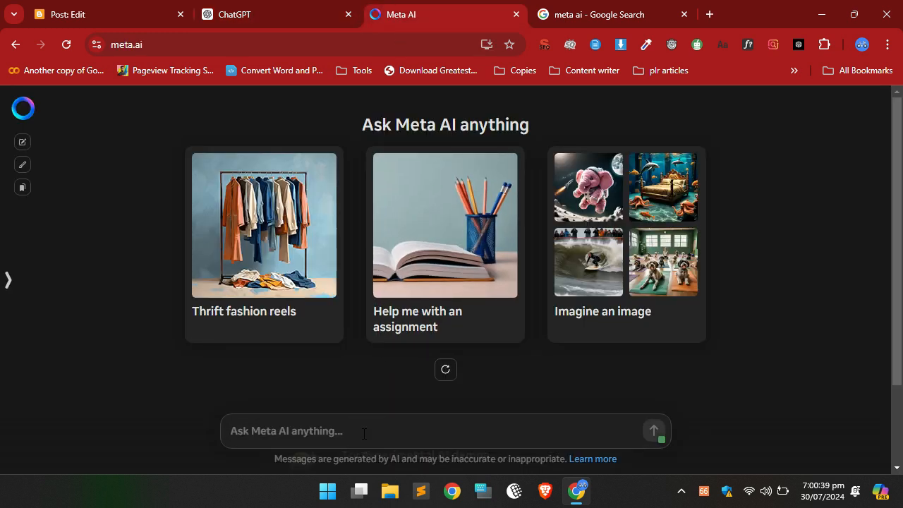
text(I)
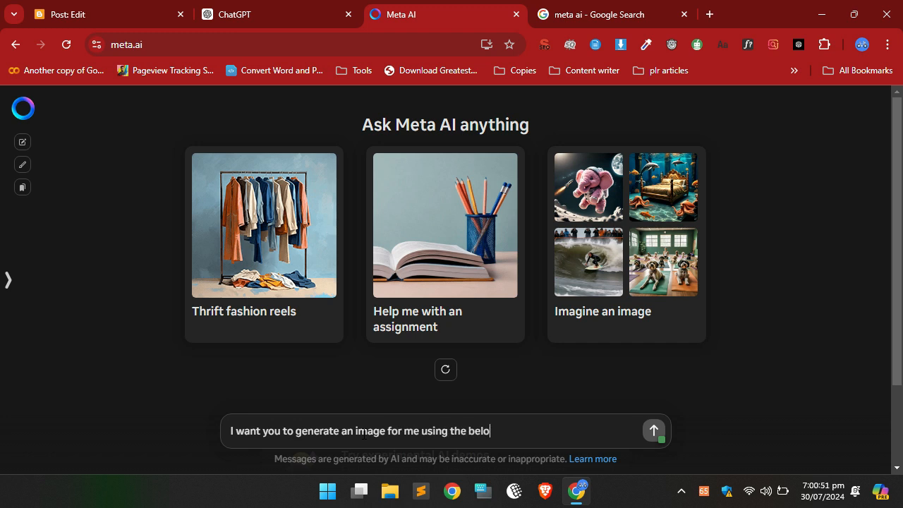
text(escr)
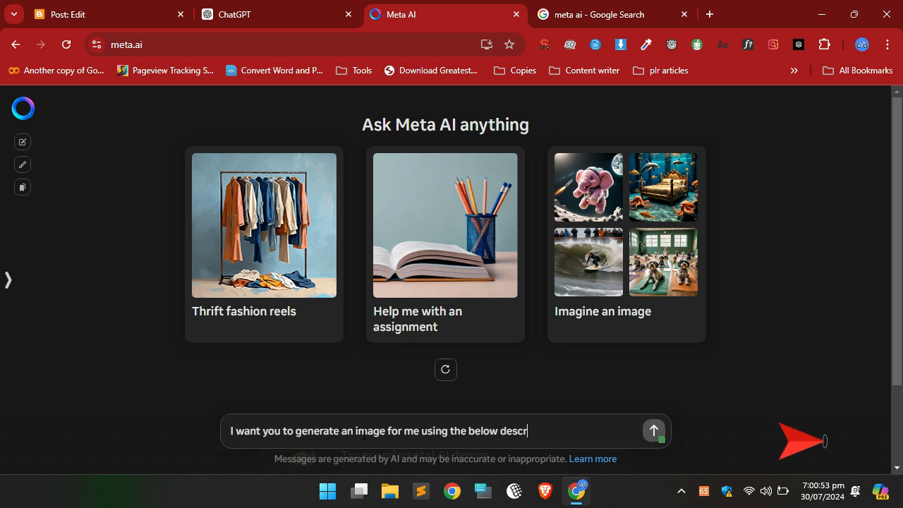
text(iption)
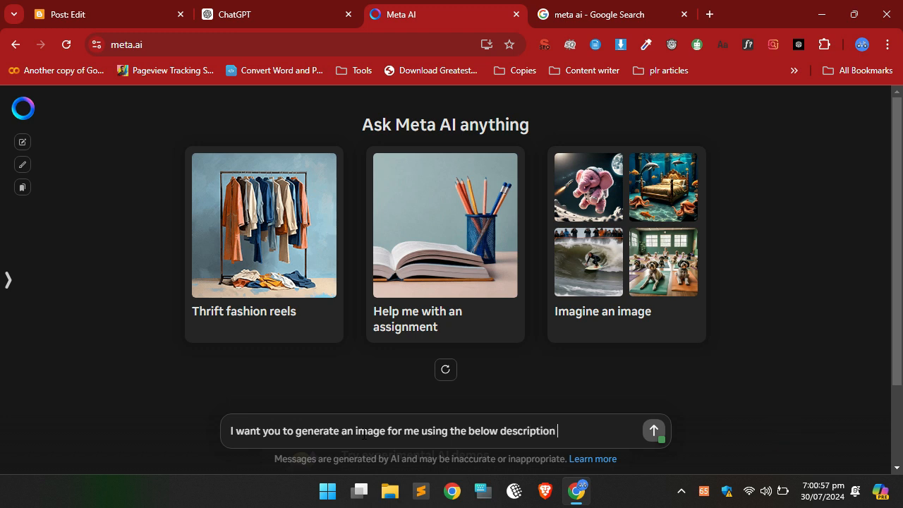
key(ctrl+v)
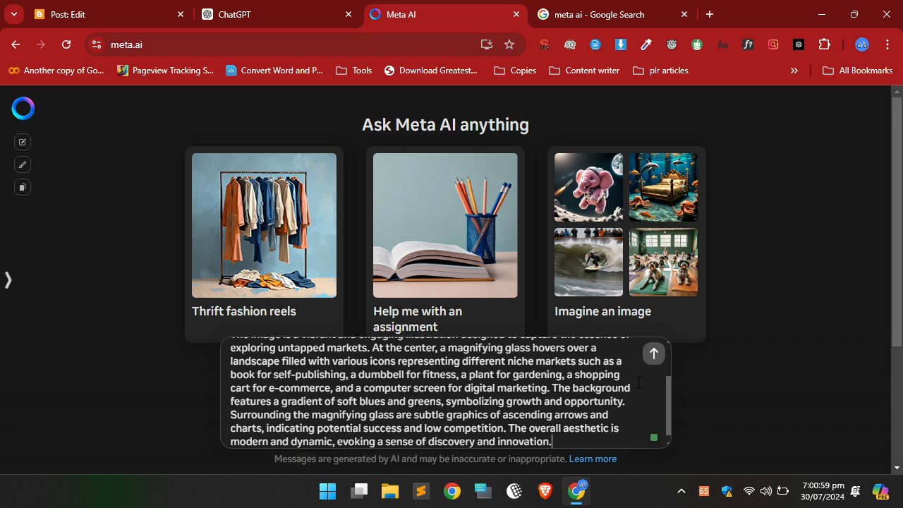
click(654, 356)
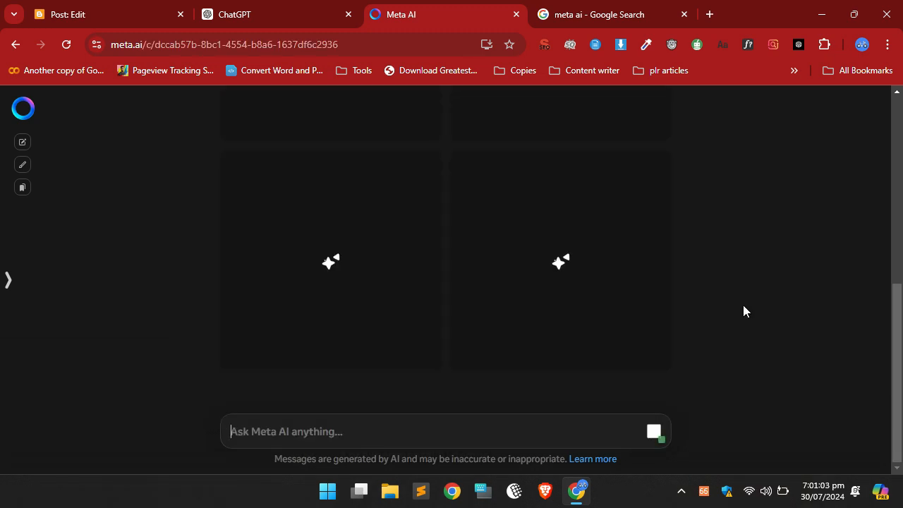
Review the generated magnifying-glass images in Meta AI and regenerate the set.
drag(902, 352, 902, 334)
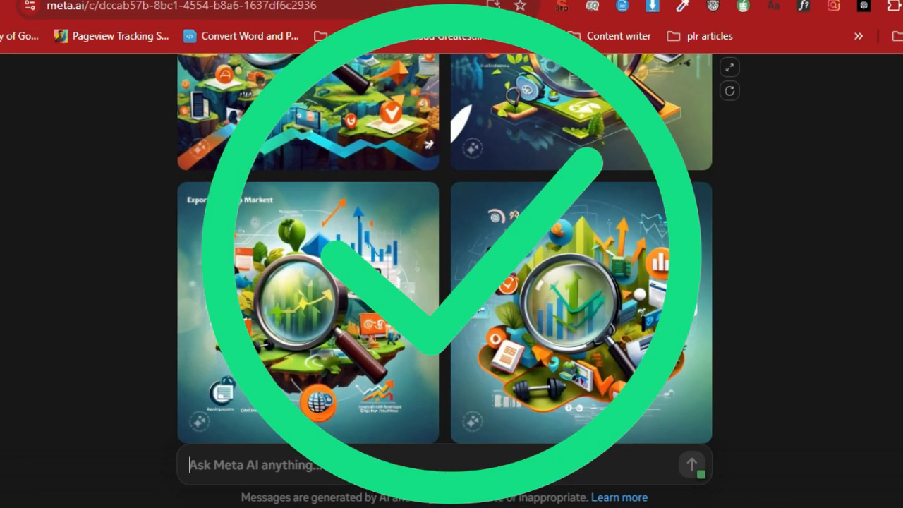
scroll(445, 253, up, 2)
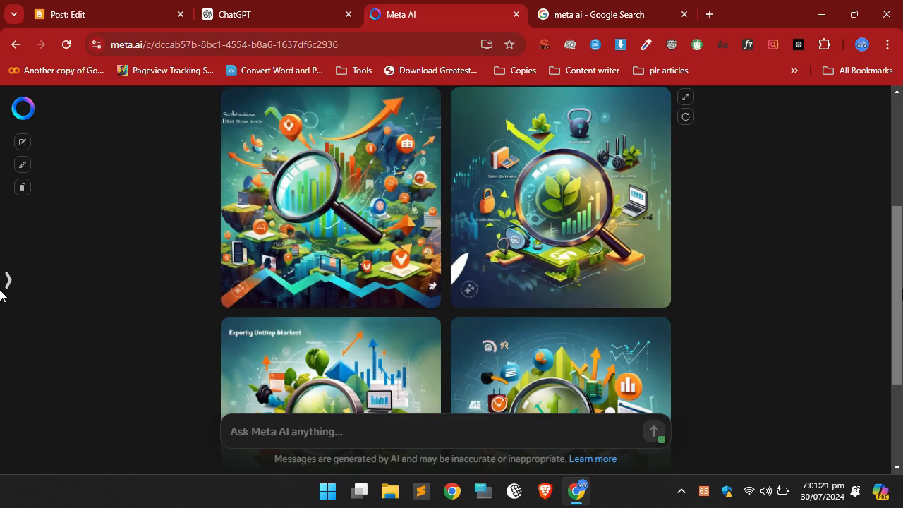
scroll(6, 303, down, 1)
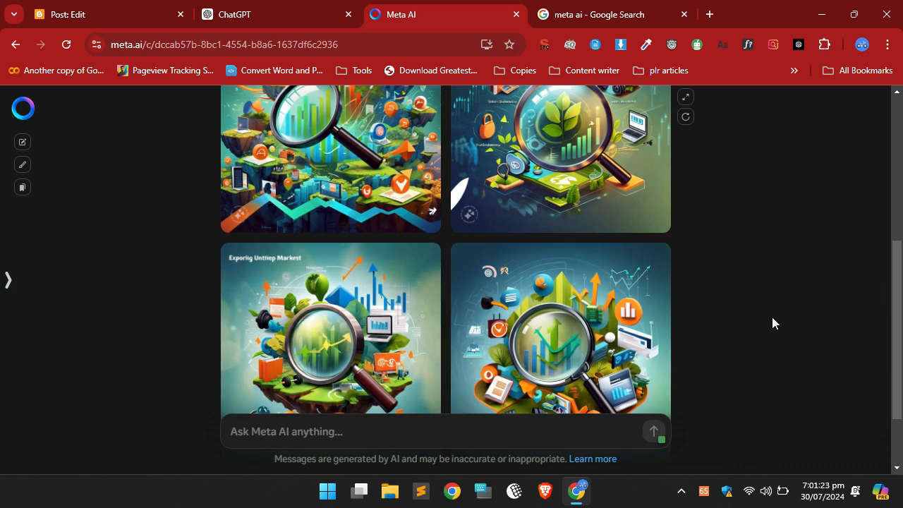
scroll(1, 381, down, 1)
scroll(1, 318, up, 2)
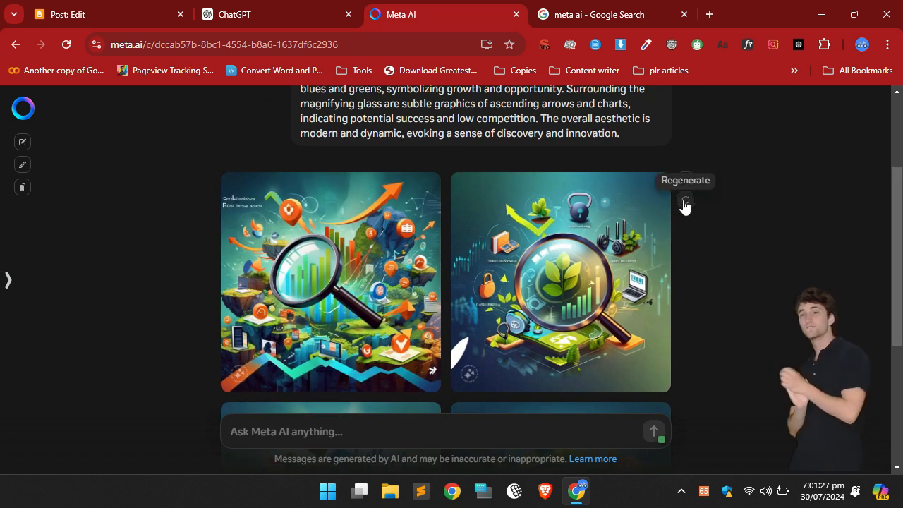
click(684, 201)
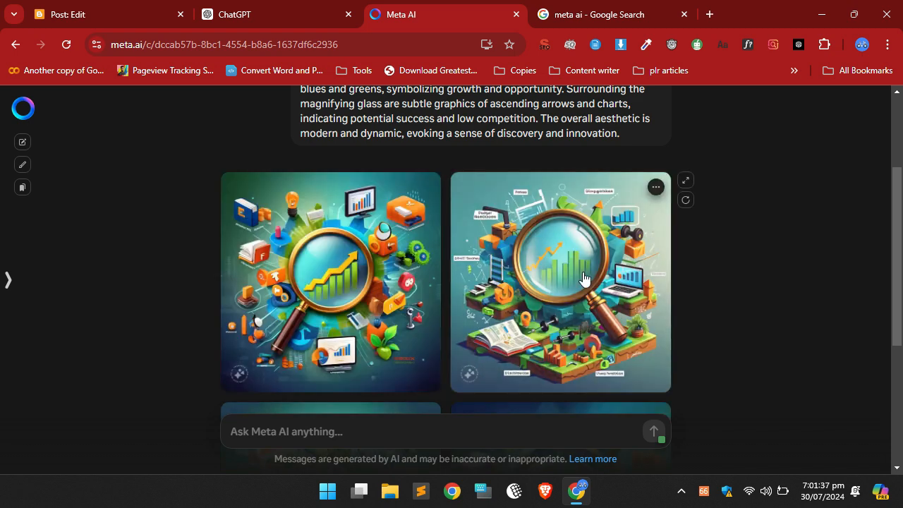
Download the regenerated image showing a magnifying glass over a yellow rising arrow and green bars.
scroll(584, 271, down, 4)
drag(901, 377, 901, 366)
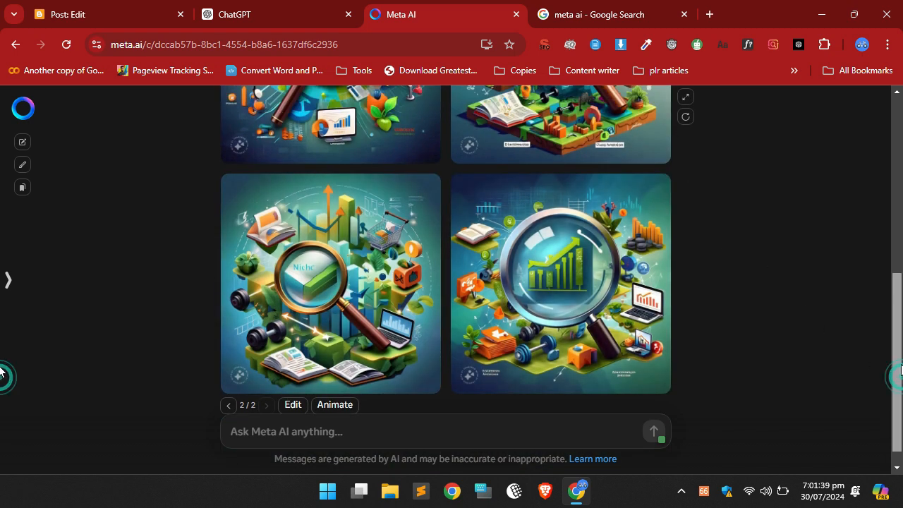
scroll(381, 256, up, 3)
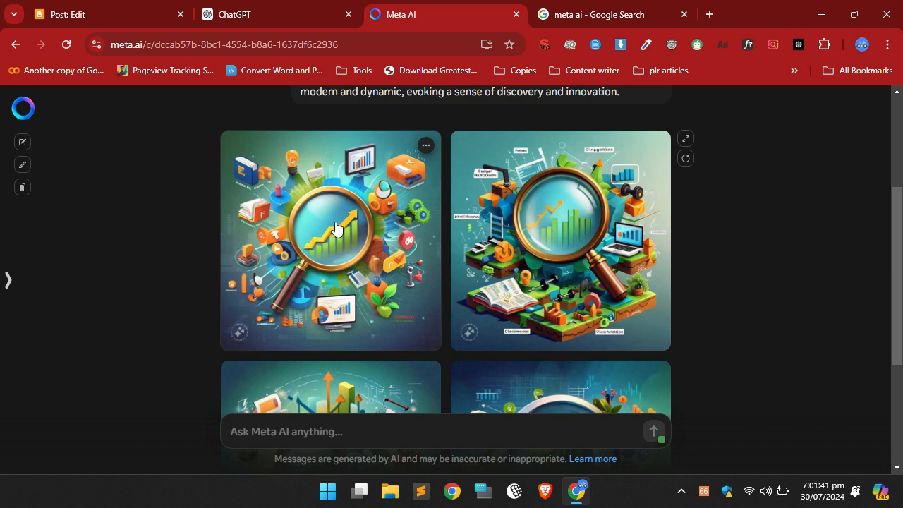
click(425, 145)
click(388, 174)
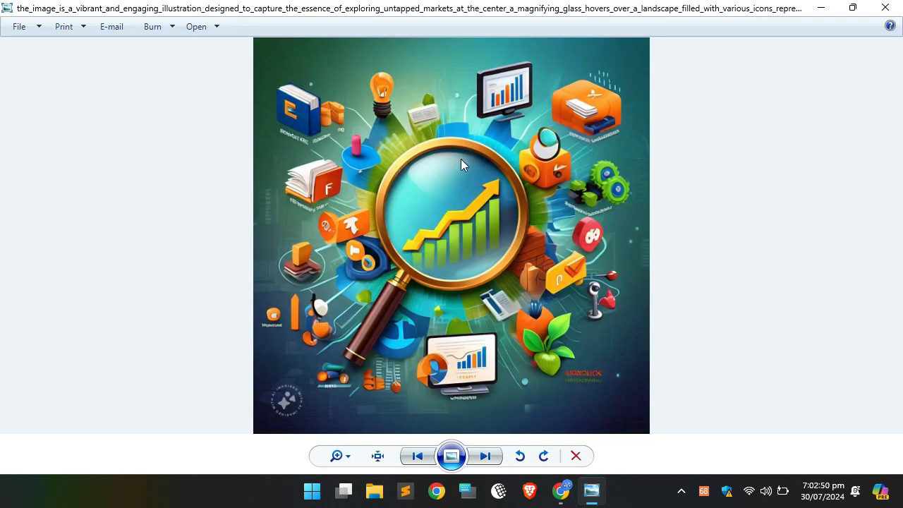
Open the downloaded magnifying-glass image from the photo viewer in Paint.
right_click(450, 178)
mouse_move(529, 189)
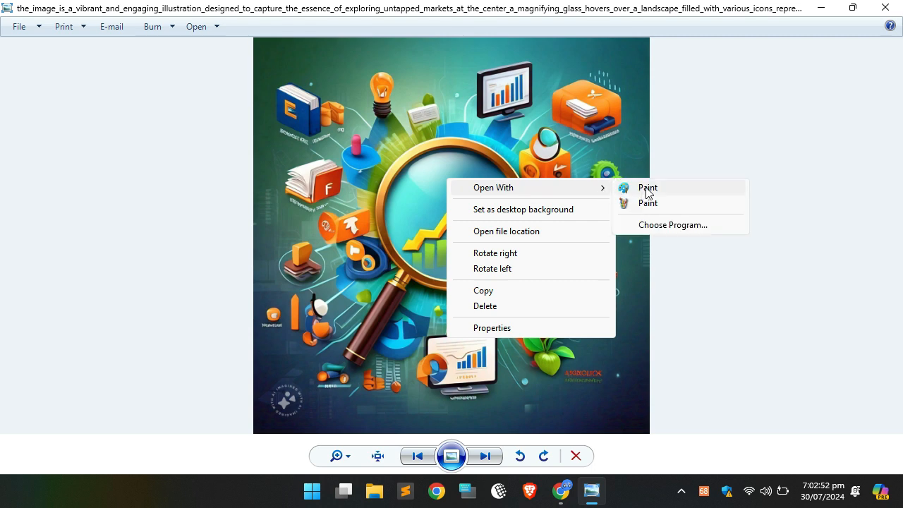
click(645, 187)
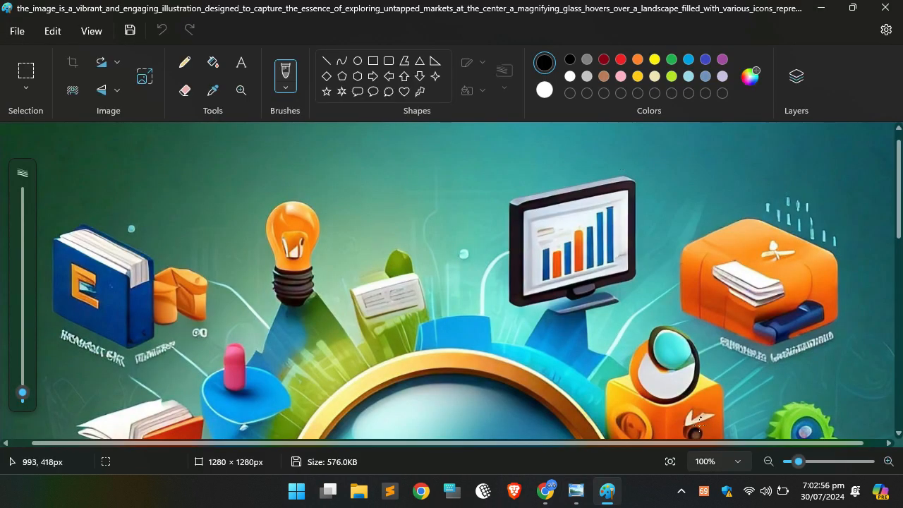
Draw an oval of about 137 × 123 px over the Meta AI watermark in the image's lower-left corner.
click(767, 462)
click(767, 462)
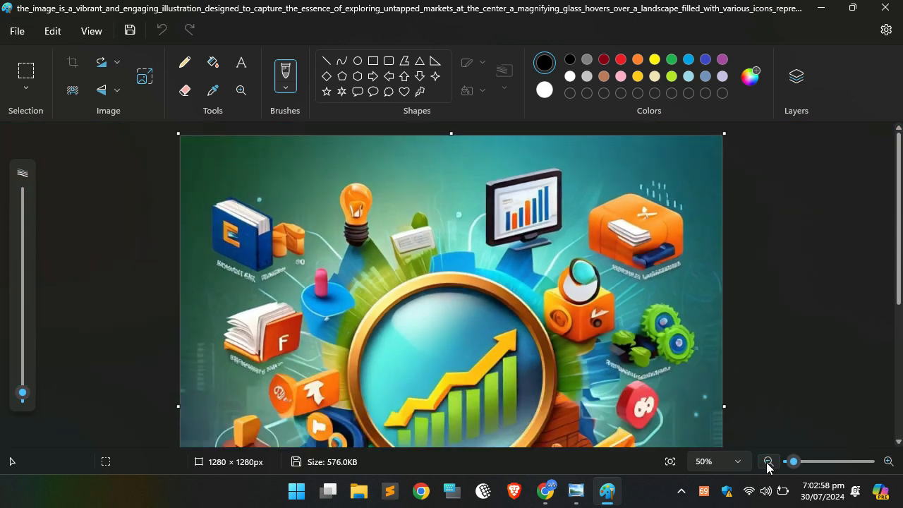
click(767, 462)
click(767, 462)
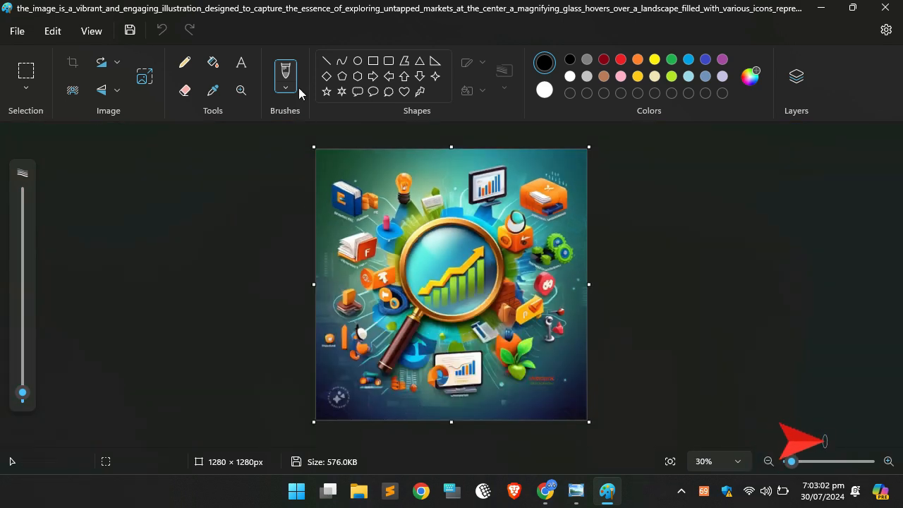
click(358, 60)
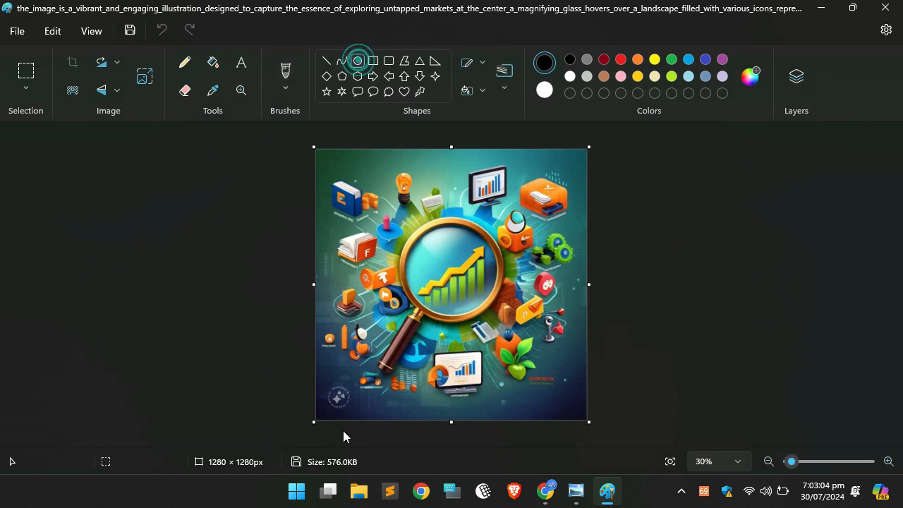
mouse_move(329, 384)
mouse_down()
mouse_move(363, 411)
mouse_move(351, 413)
mouse_up()
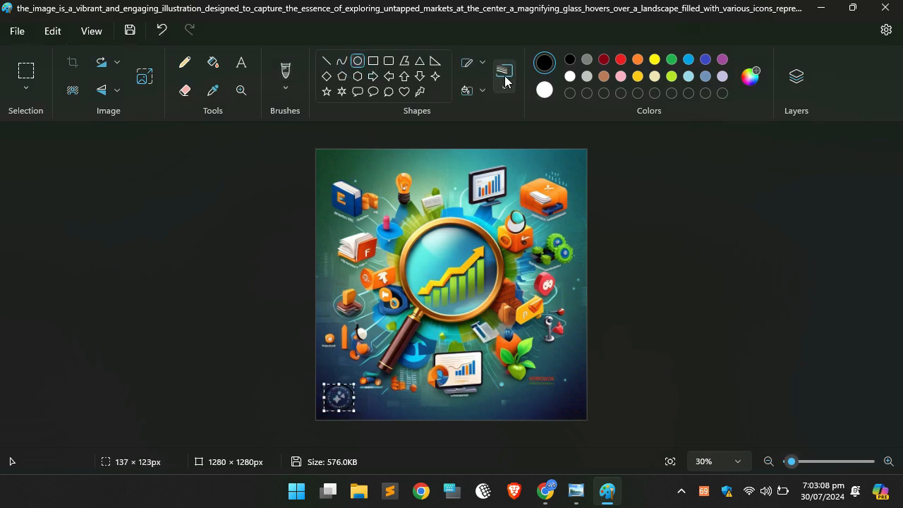
Give the oval over the watermark a solid fill and set its fill colour to black.
click(482, 92)
click(459, 154)
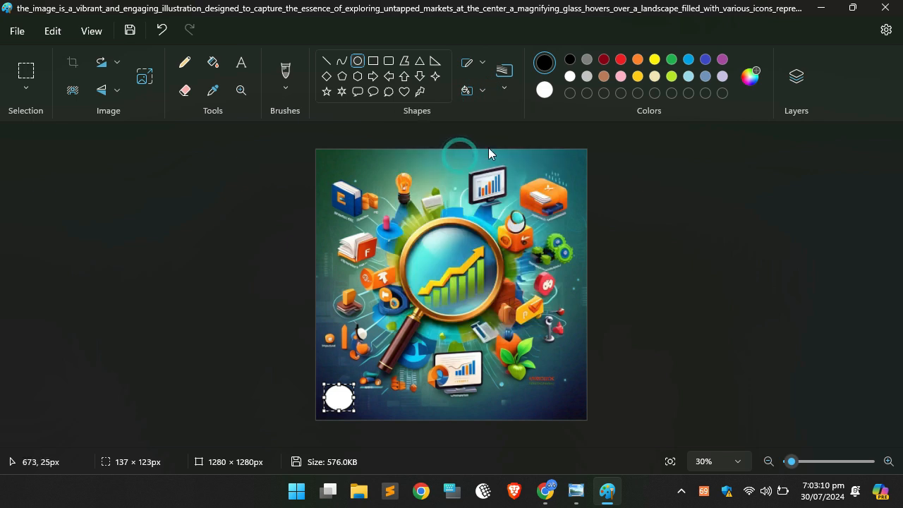
click(543, 91)
click(571, 59)
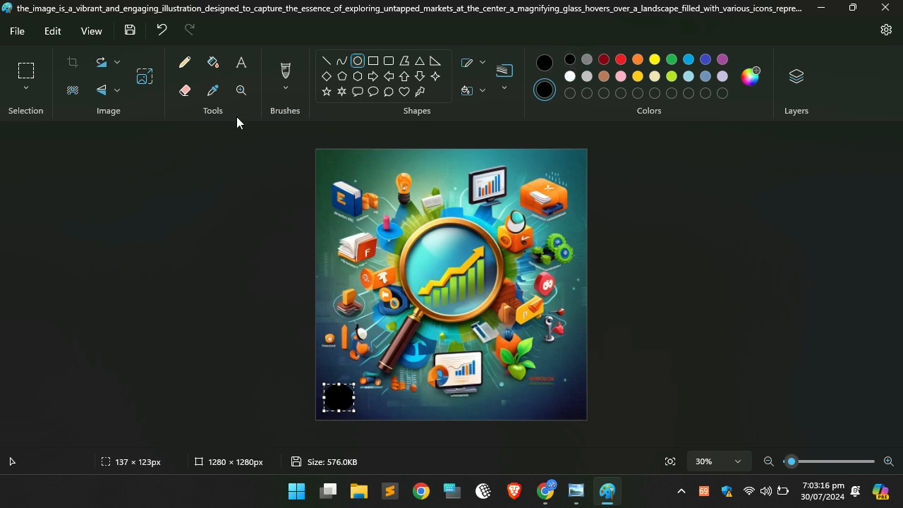
Add the text "ME" over the black oval in the image's lower-left corner.
click(240, 90)
click(323, 402)
click(278, 404)
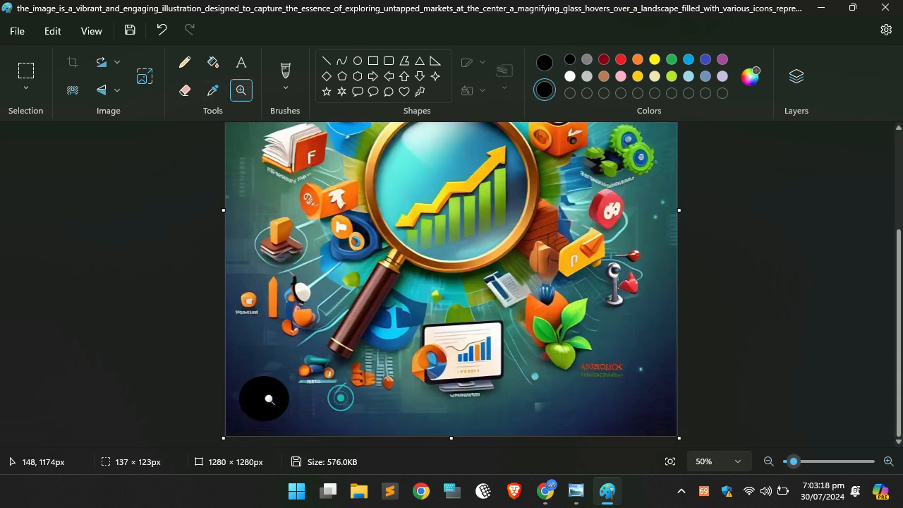
click(275, 399)
click(221, 397)
click(167, 378)
click(141, 381)
click(115, 383)
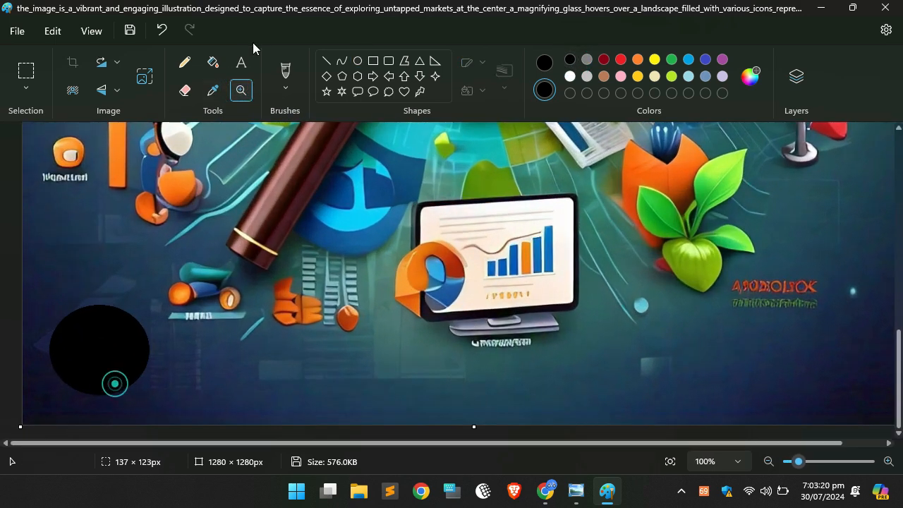
click(240, 62)
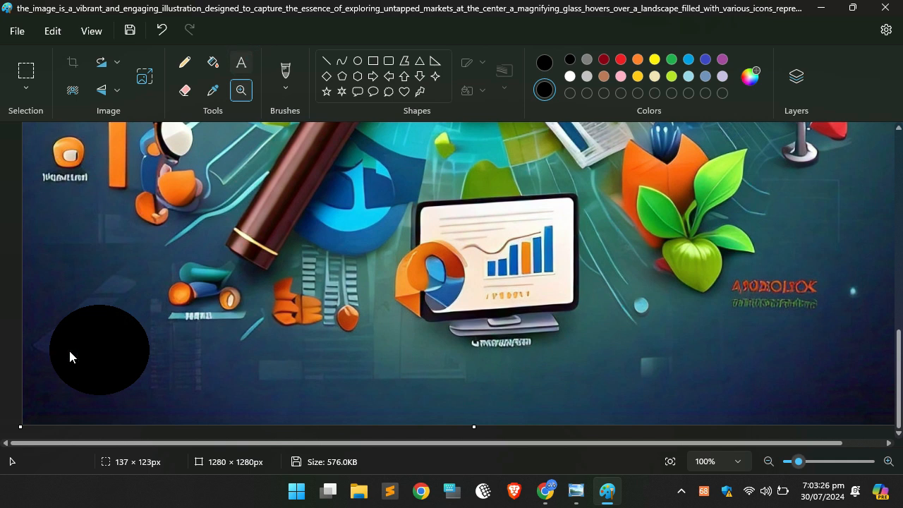
click(69, 348)
text(ME)
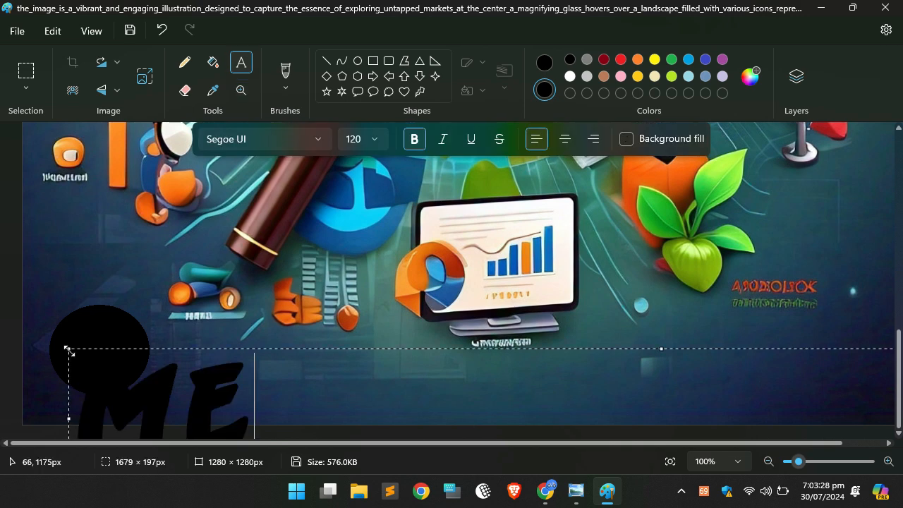
Move the "ME" text up and left over the black oval and colour it white.
drag(209, 349, 161, 294)
double_click(201, 352)
click(570, 76)
Reduce the "ME" text to font size 48 and place it in the middle of the black oval.
click(359, 139)
text(90)
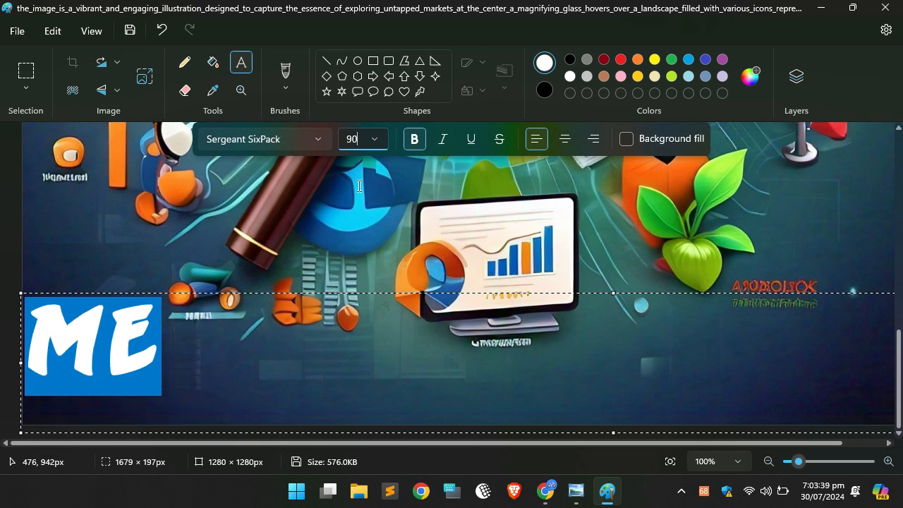
click(385, 141)
scroll(353, 317, down, 3)
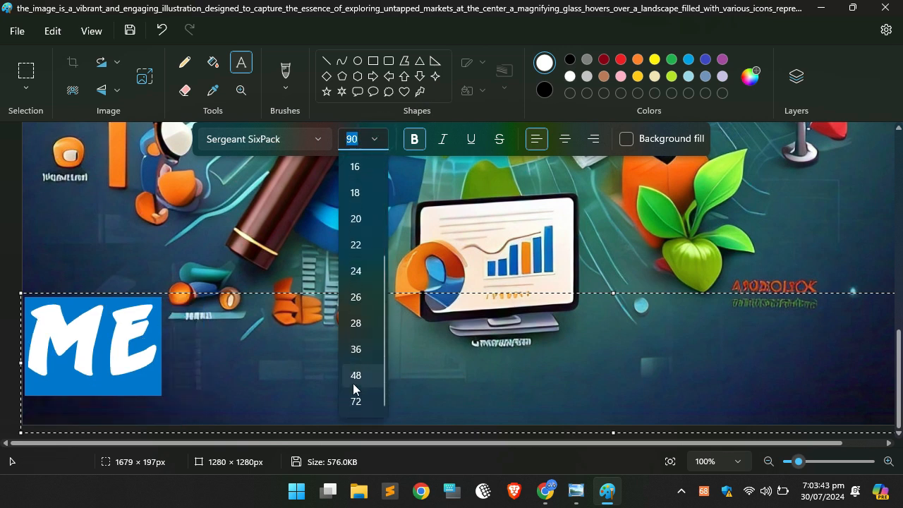
click(352, 372)
click(76, 343)
drag(106, 294, 145, 323)
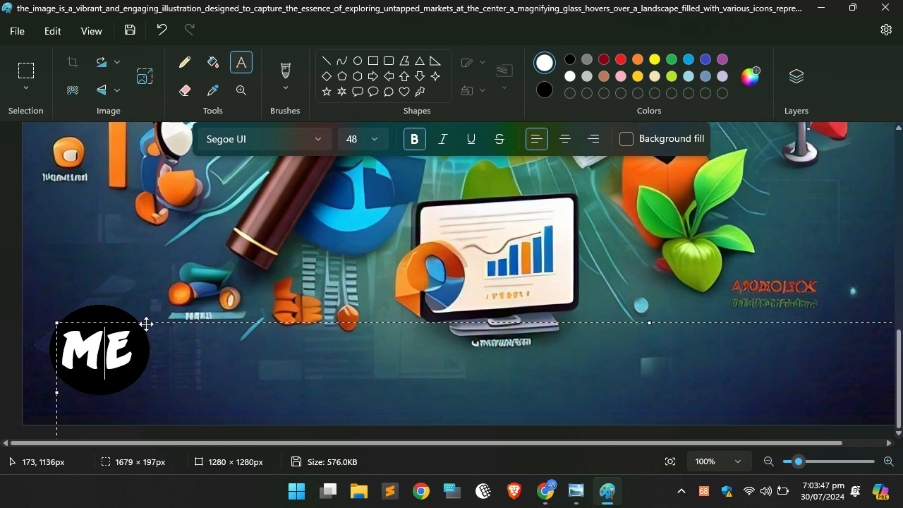
click(206, 275)
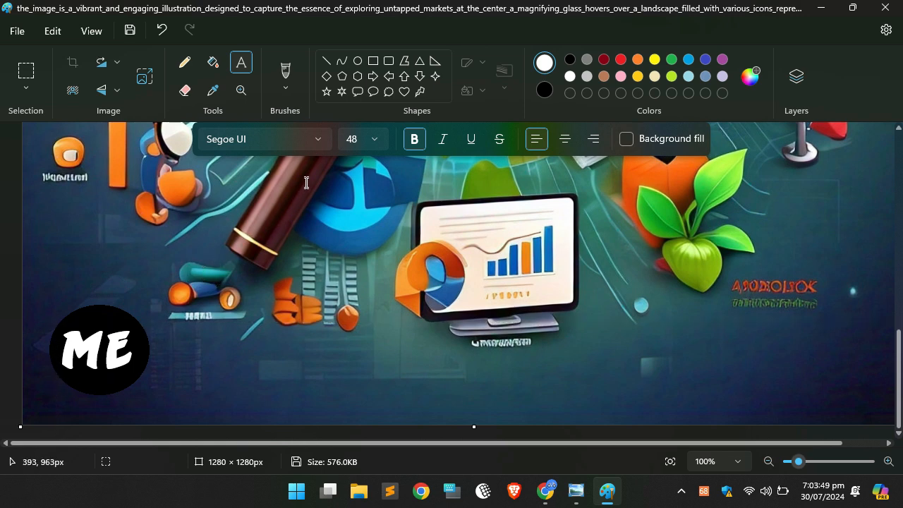
Browse the fonts available for the text tool.
scroll(263, 234, down, 5)
scroll(283, 189, down, 5)
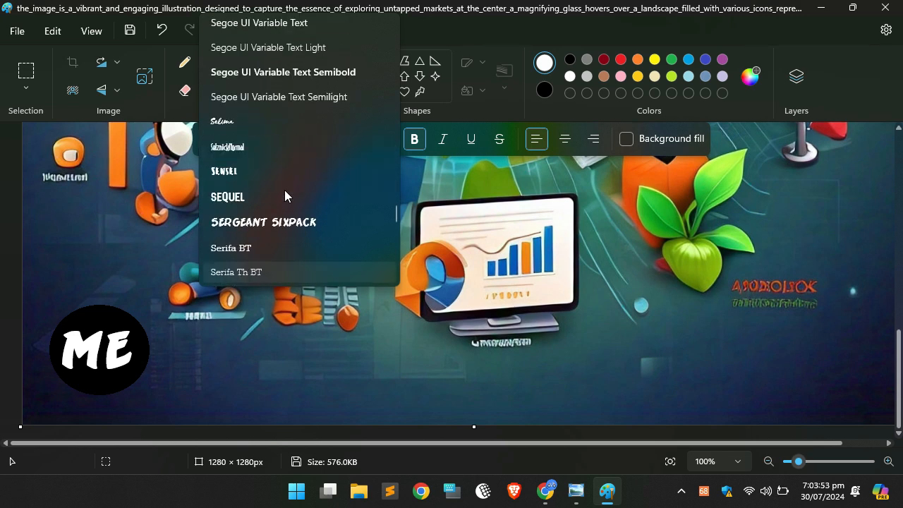
scroll(288, 206, down, 6)
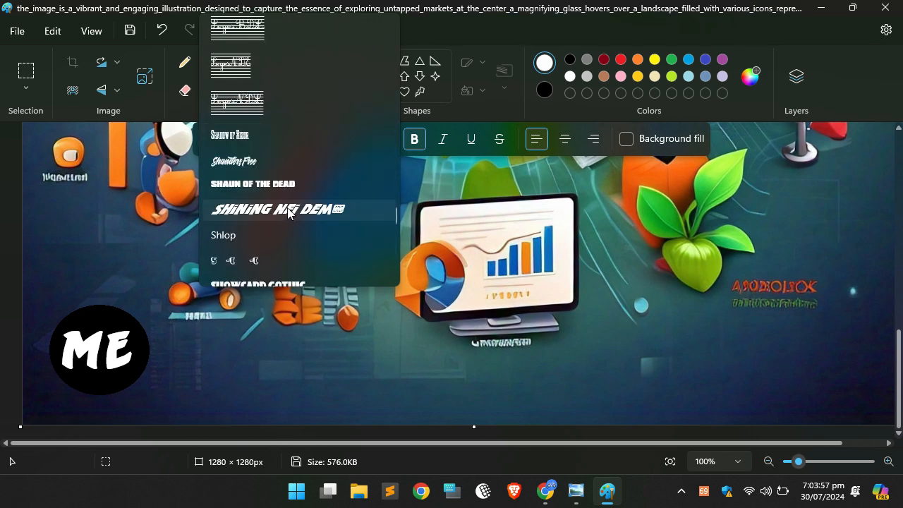
scroll(289, 210, up, 9)
scroll(298, 209, up, 6)
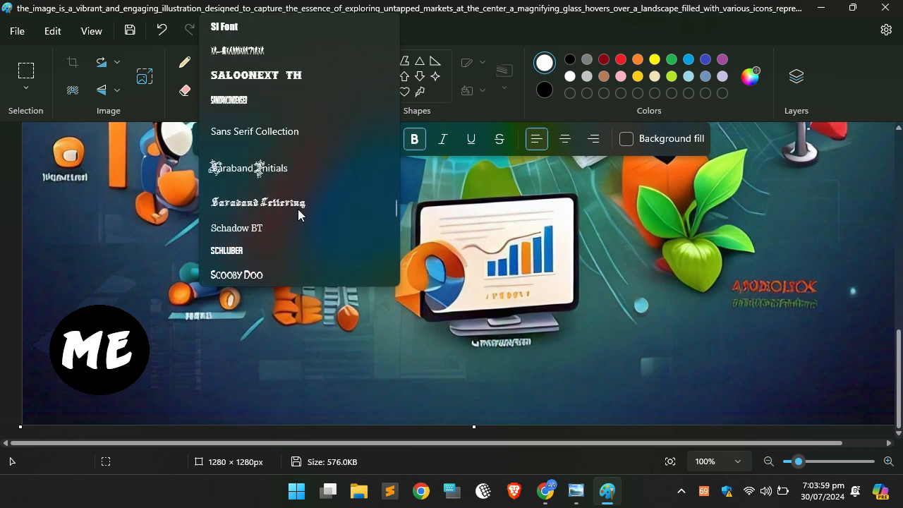
scroll(298, 209, down, 12)
scroll(297, 209, up, 4)
scroll(297, 209, up, 15)
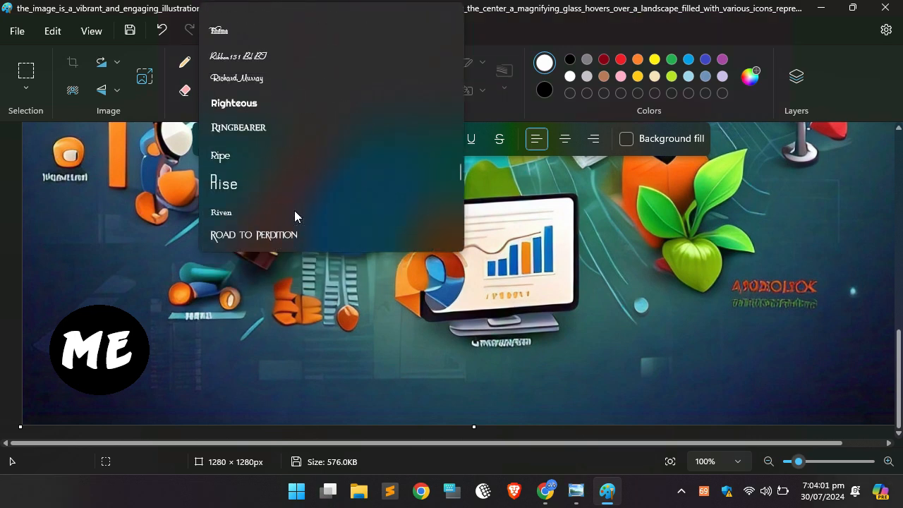
click(228, 356)
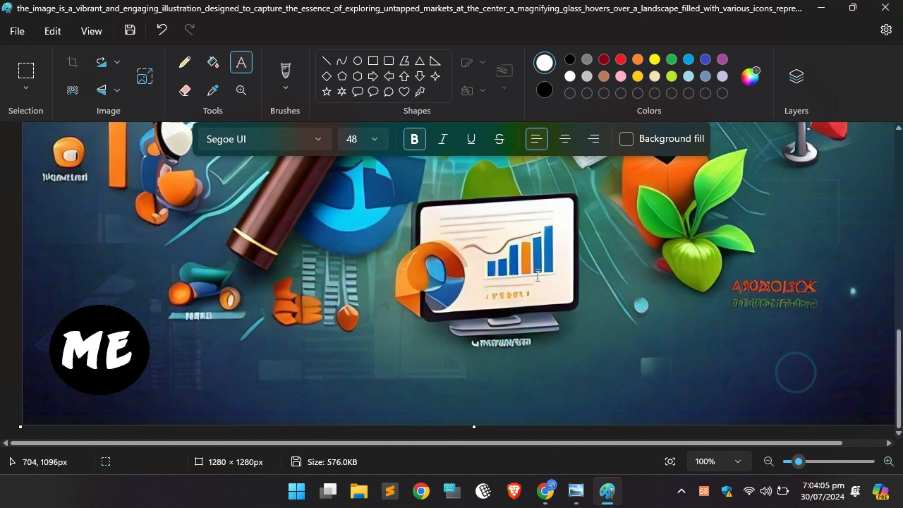
Extend the canvas to the right of the picture, making it about 2625 × 1280 px.
click(769, 459)
click(768, 459)
click(769, 459)
click(769, 459)
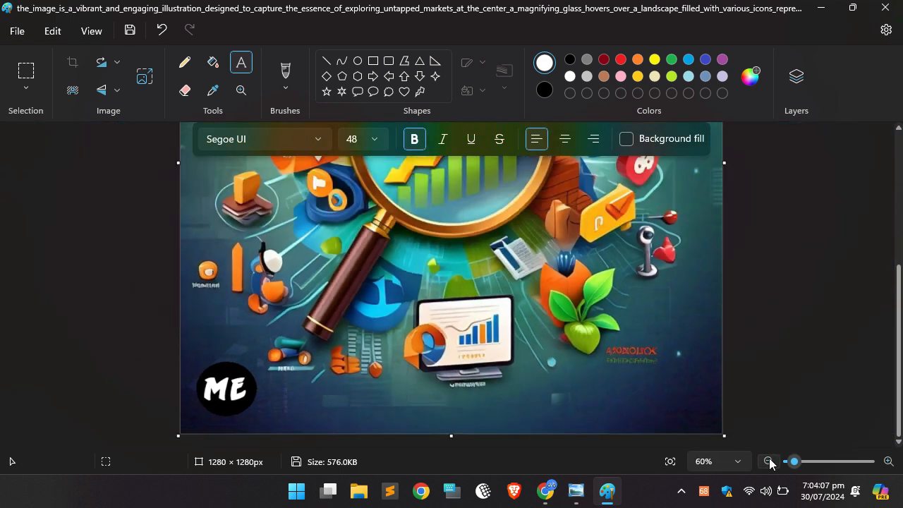
click(770, 459)
click(769, 459)
click(770, 459)
click(770, 460)
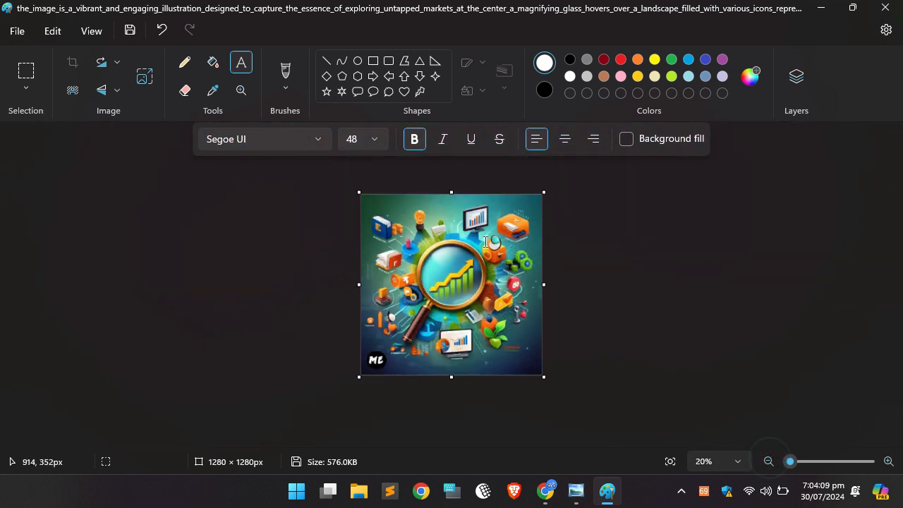
drag(549, 284, 731, 287)
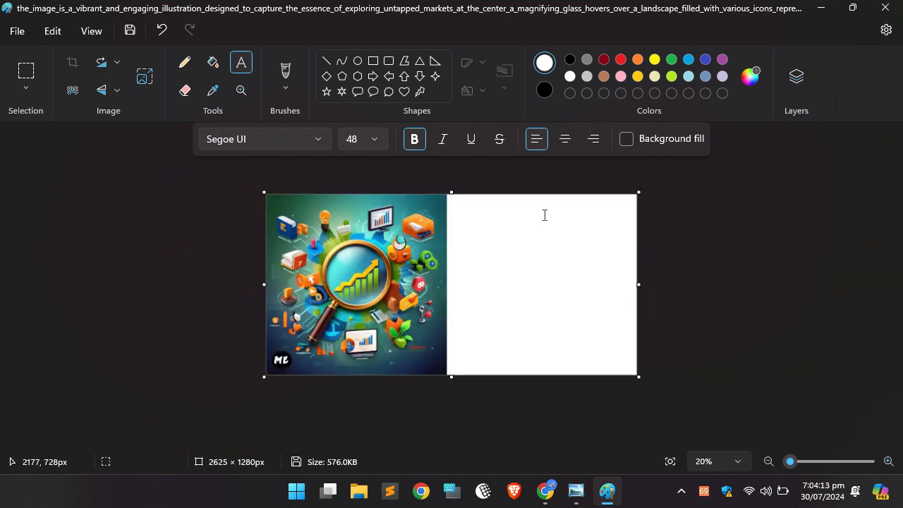
Fill the blank area added beside the picture with black.
click(214, 64)
click(529, 254)
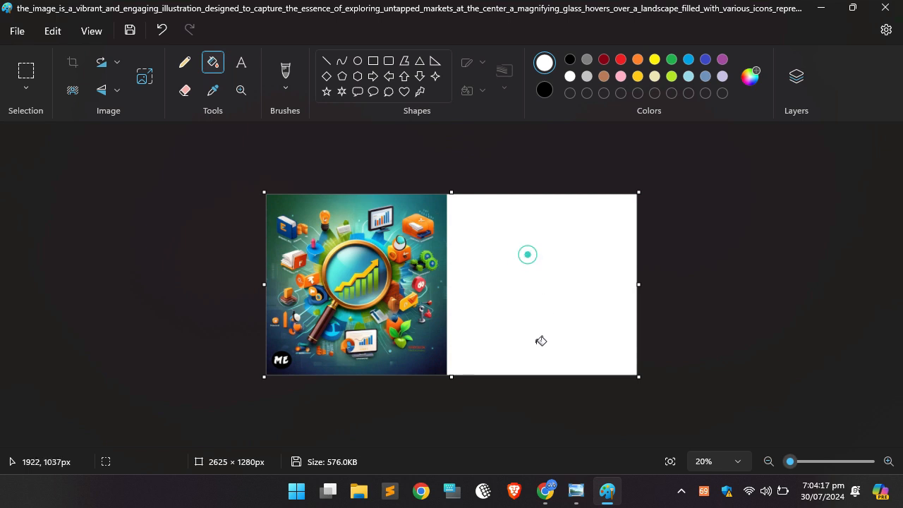
click(569, 59)
click(536, 247)
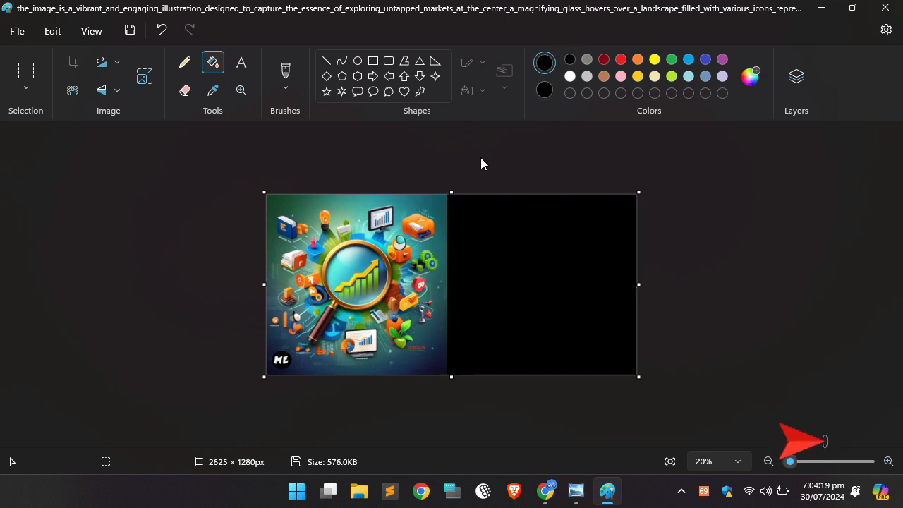
Draw a text box of about 679 × 67 px in the black area and open the clipboard history.
click(241, 62)
drag(463, 233, 559, 244)
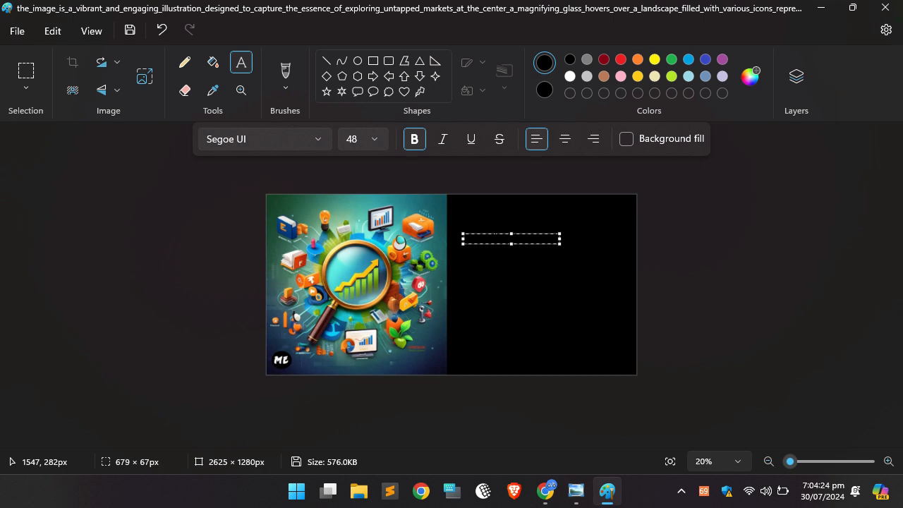
key(super+v)
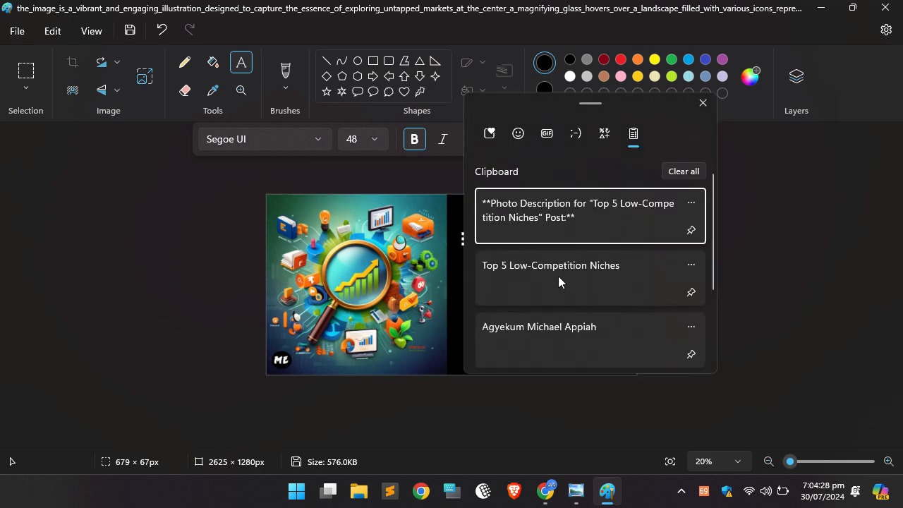
Copy the line "Top 5 Low-Competition Niches to Guarantee Your Growth" from the Blogger post in Chrome and paste it into the Paint text box.
click(546, 495)
click(134, 15)
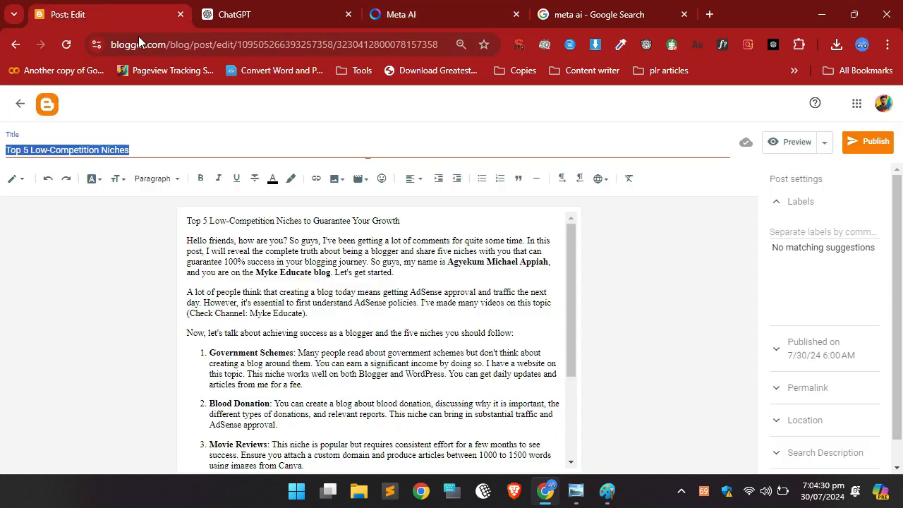
triple_click(407, 224)
key(ctrl+c)
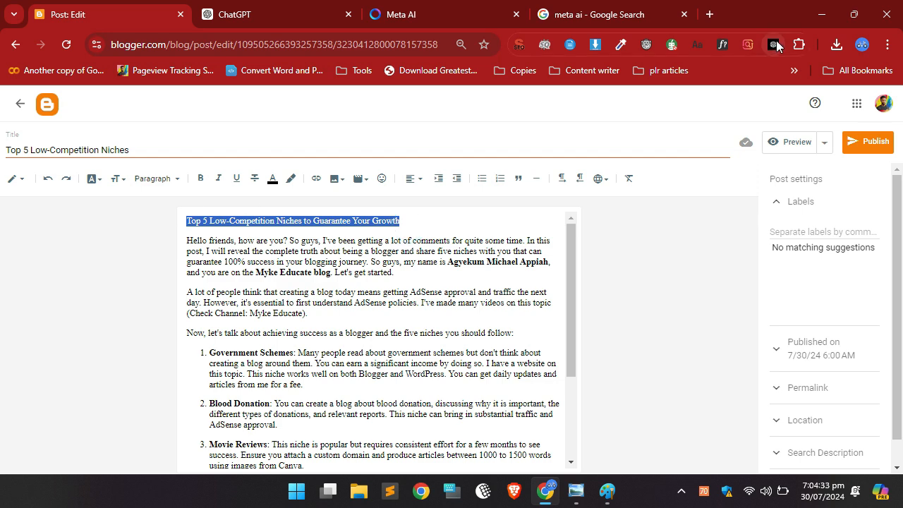
click(821, 14)
click(490, 241)
click(495, 238)
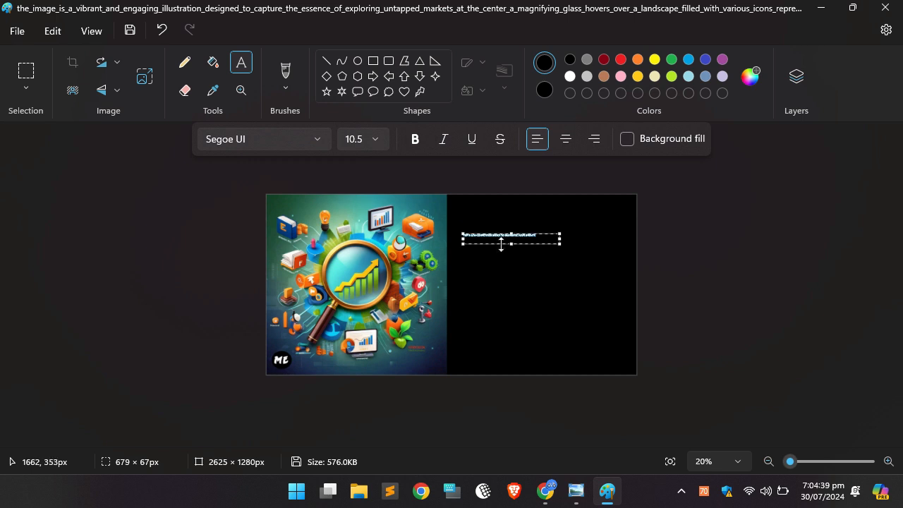
Set the pasted heading's font size to 120 and widen its text box to about 1785 px.
click(373, 145)
scroll(354, 381, down, 3)
click(357, 399)
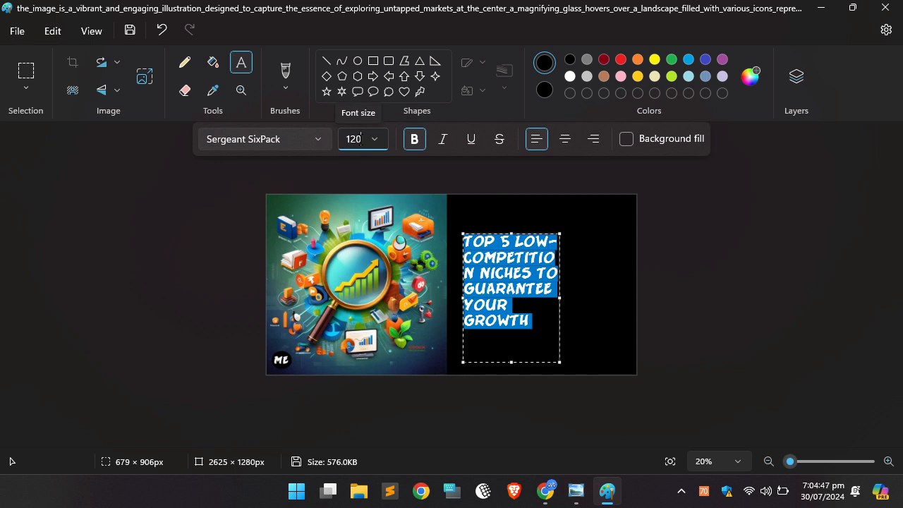
key(Return)
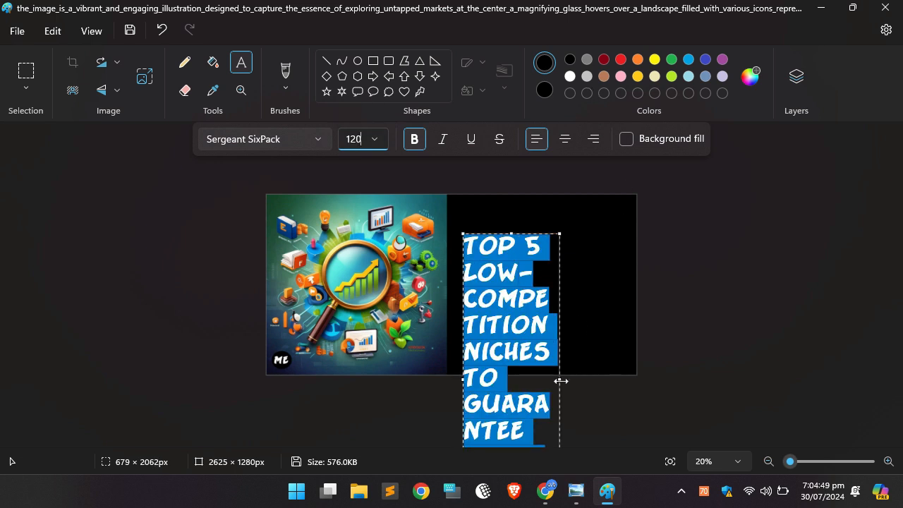
drag(560, 380, 715, 338)
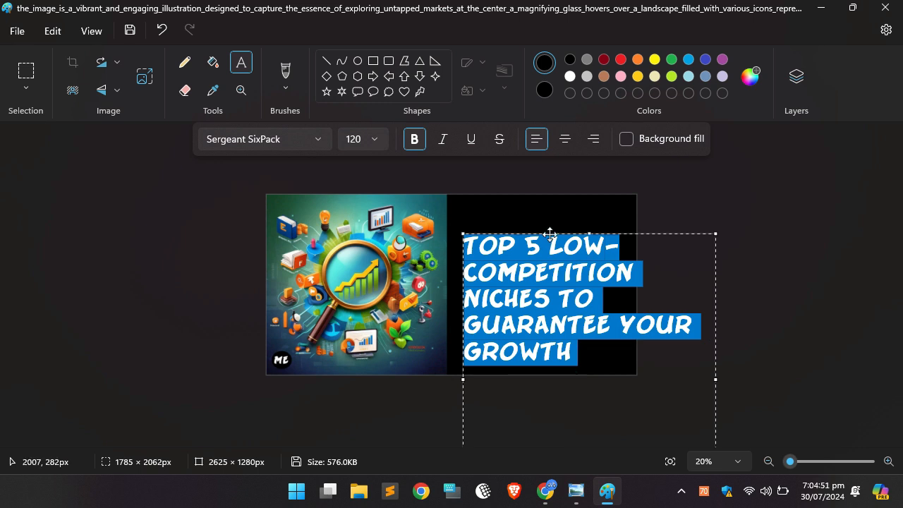
Move the heading up and left within the black area and colour all its text white.
drag(549, 233, 543, 212)
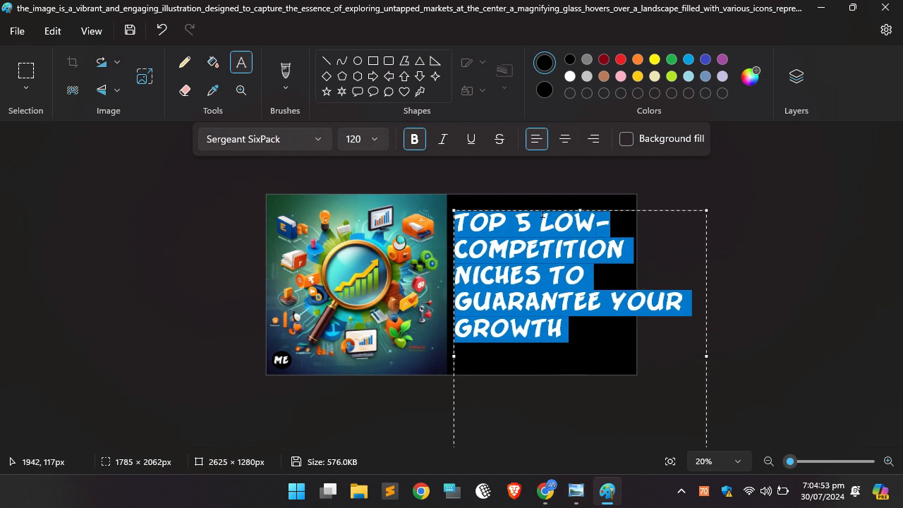
click(565, 287)
key(ctrl+a)
click(570, 78)
click(554, 250)
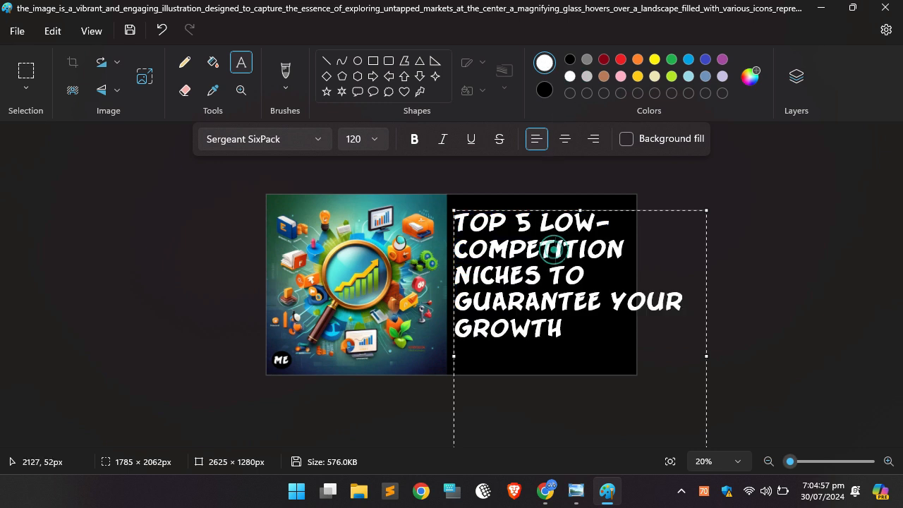
Put "YOUR" and "GROWTH" on separate lines of the heading and indent both with spaces.
click(611, 301)
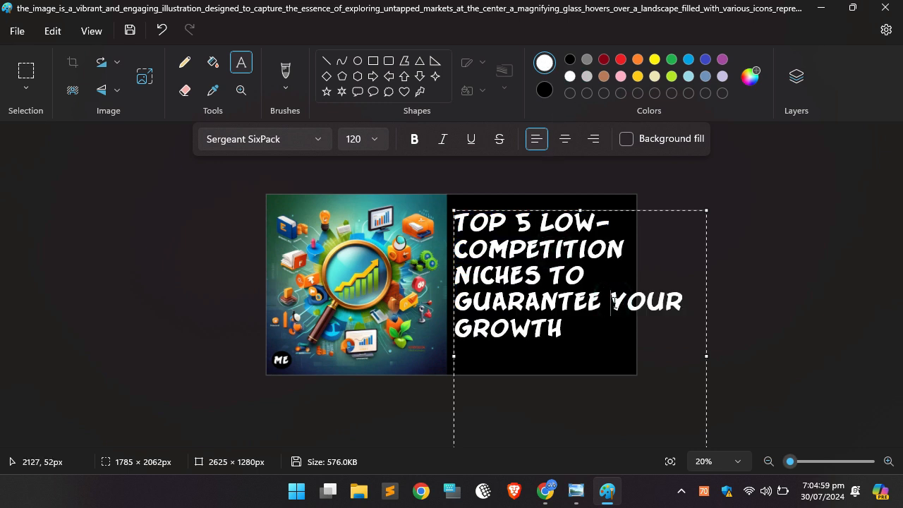
key(Return)
click(542, 326)
key(Return)
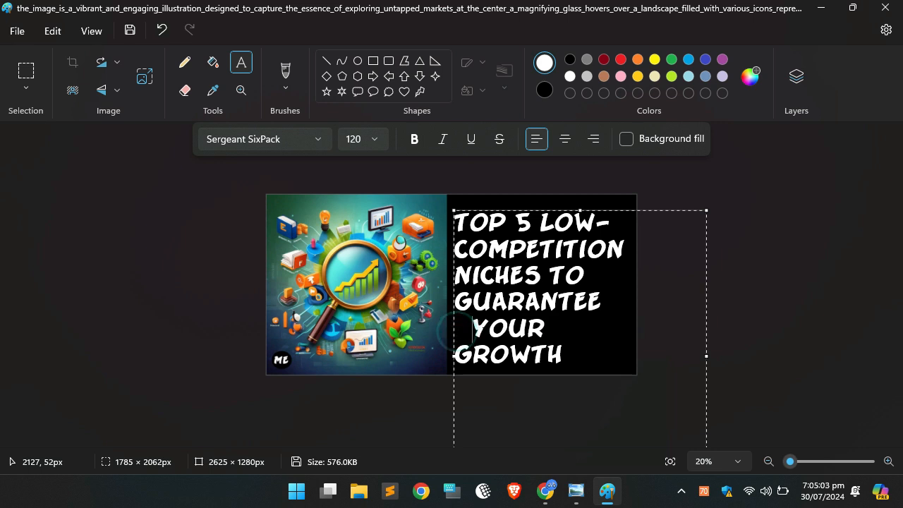
click(456, 356)
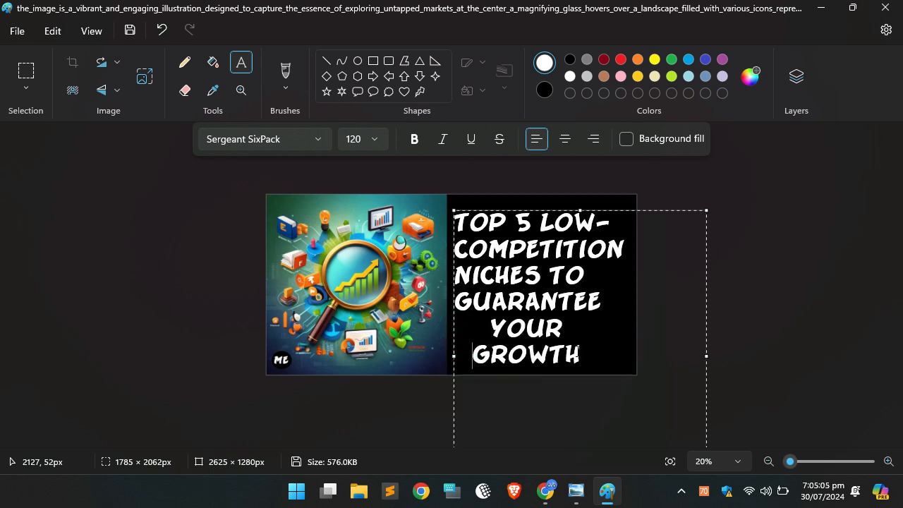
Centre-align the whole heading and move it left so it fits inside the black area.
key(ctrl+a)
click(564, 138)
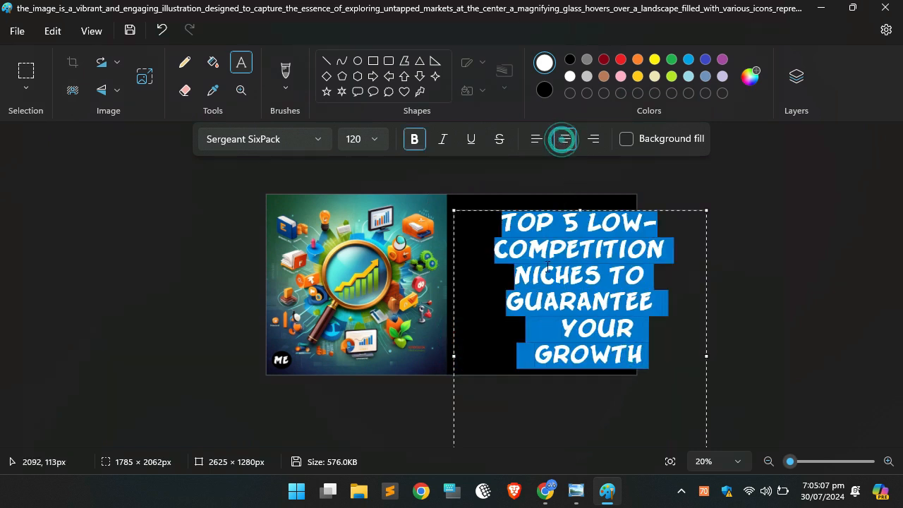
click(541, 280)
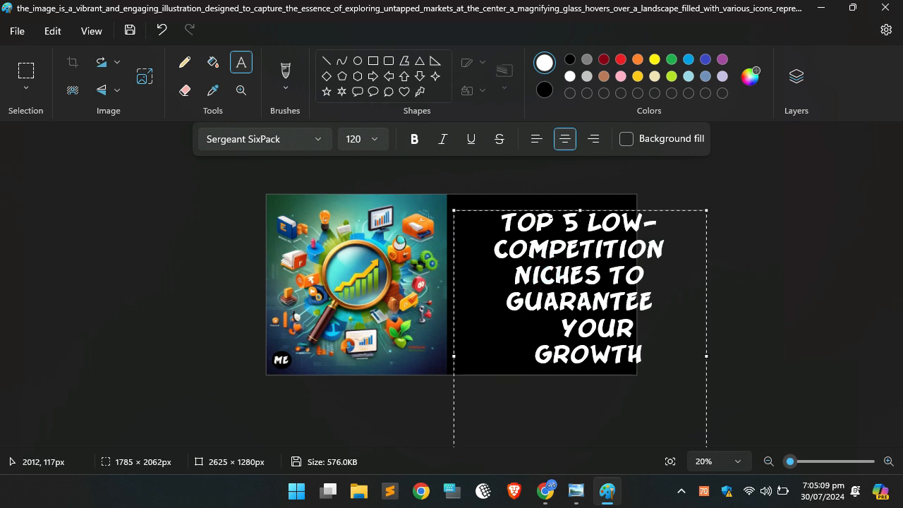
drag(550, 211, 510, 209)
click(753, 230)
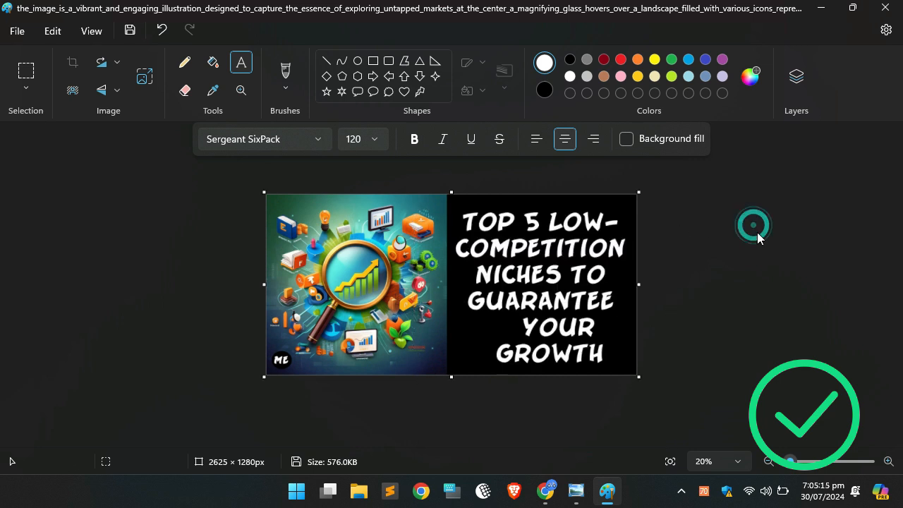
Start saving the thumbnail as a PNG on the Desktop, with the file name "Top 5 Low-Competition Niches to Guarantee Your Growth".
click(13, 36)
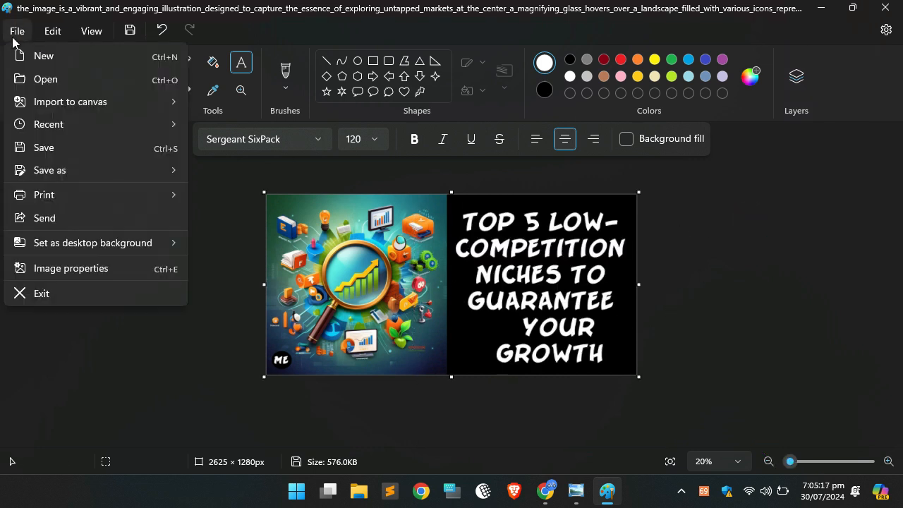
mouse_move(108, 171)
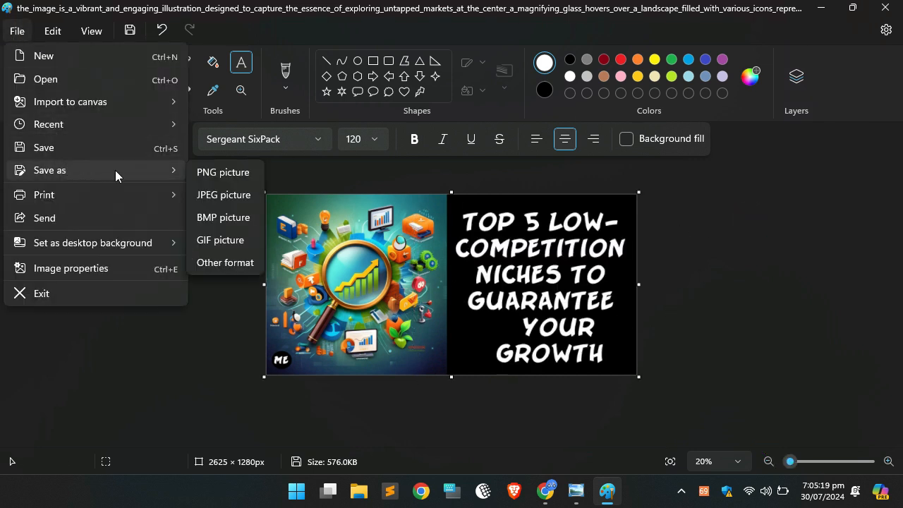
click(223, 178)
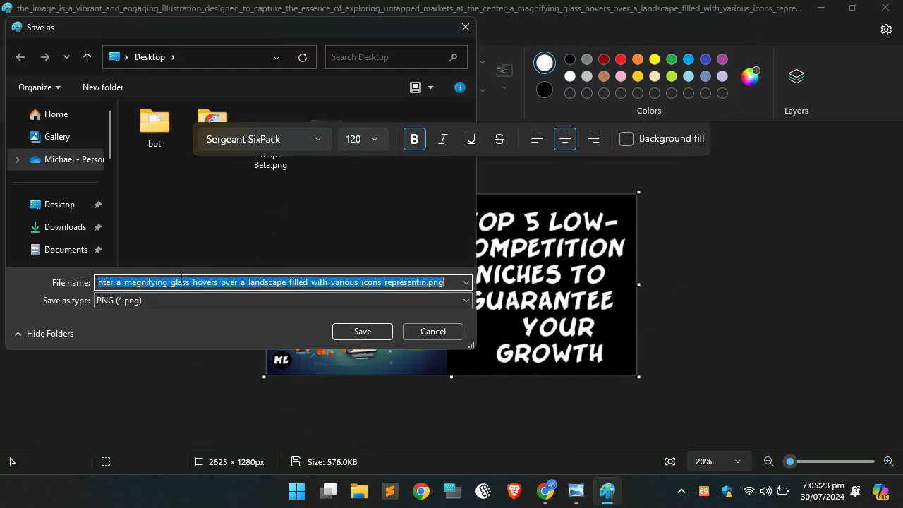
click(58, 206)
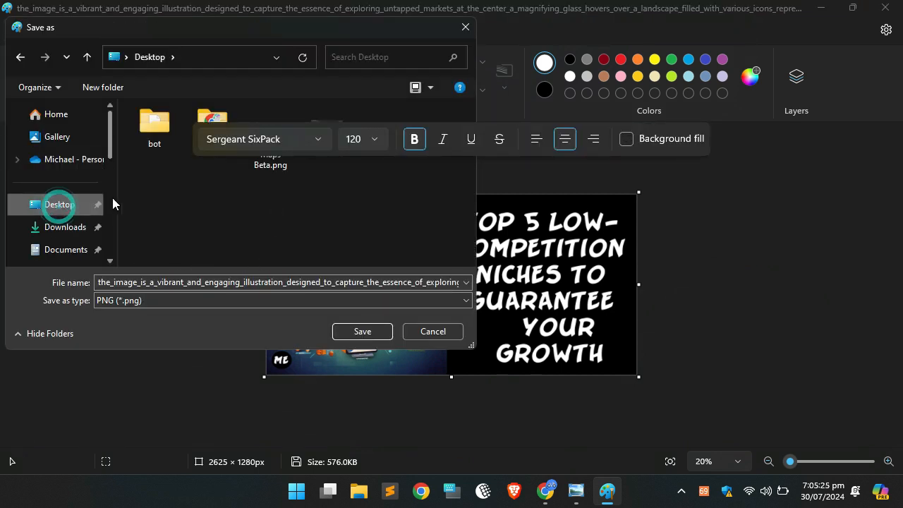
click(163, 283)
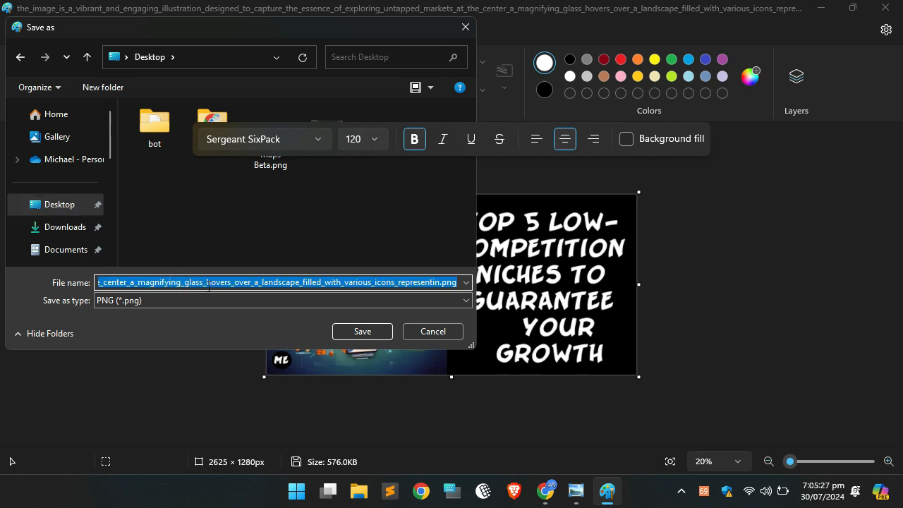
key(ctrl+v)
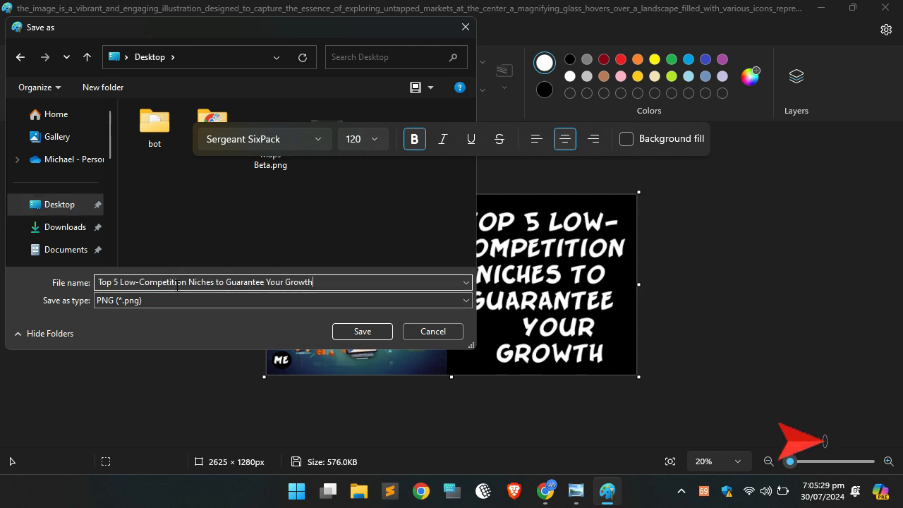
Shorten the file name to "Low-Competition Niches", copy that name and save the PNG.
drag(118, 282, 97, 282)
key(BackSpace)
drag(167, 282, 401, 283)
click(165, 283)
click(278, 282)
drag(195, 282, 296, 285)
key(BackSpace)
drag(241, 282, 98, 277)
key(ctrl+c)
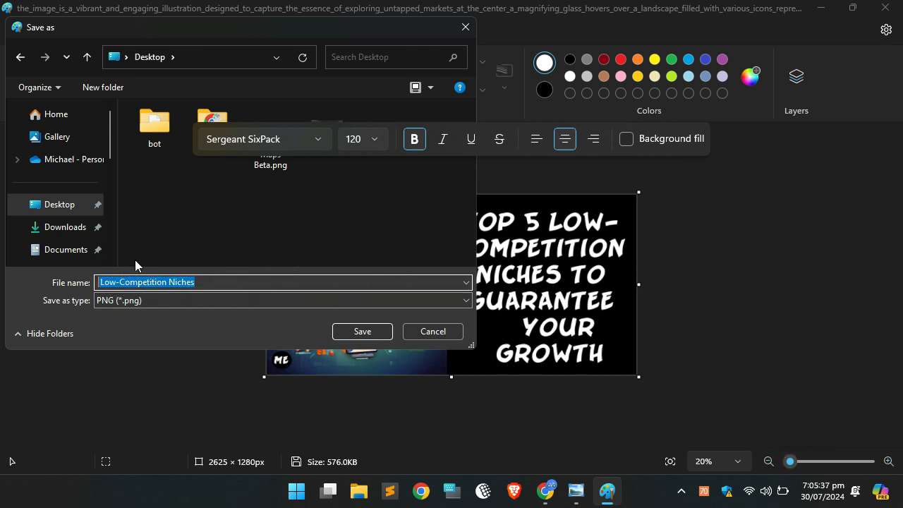
click(362, 332)
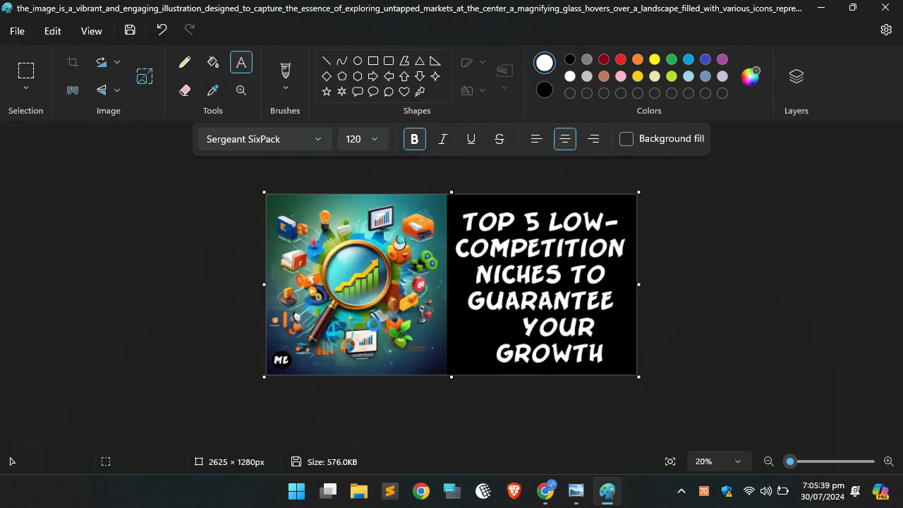
Close Paint and the photo viewer, and switch to the Blogger post editor in Chrome.
click(885, 7)
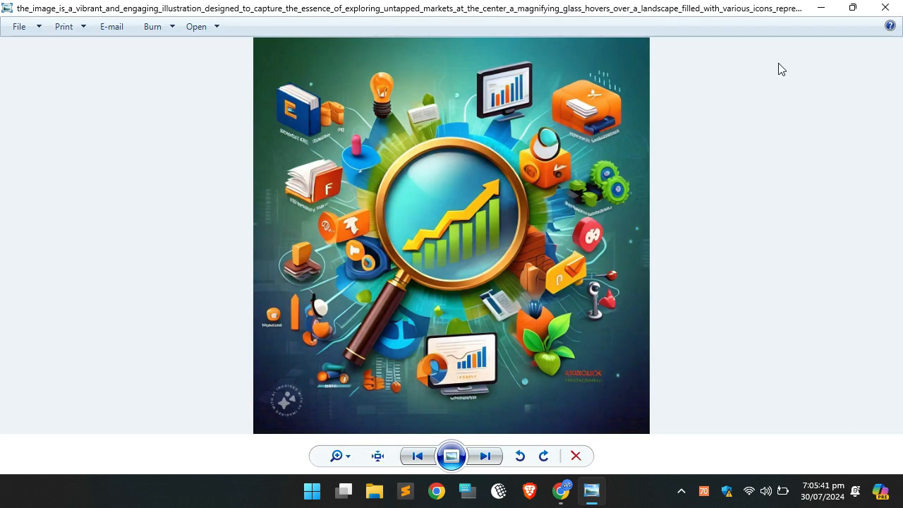
click(884, 7)
click(577, 490)
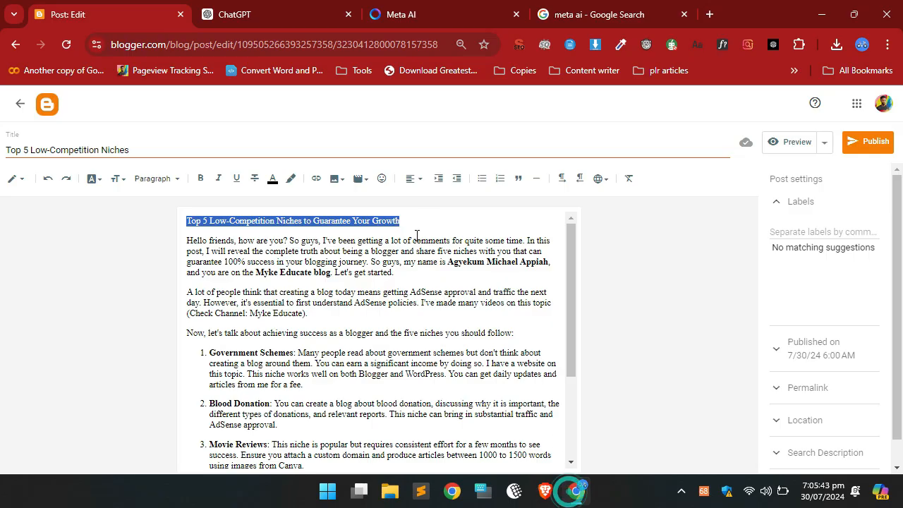
Add an empty paragraph after the post's introductory paragraph that ends with "Let's get started.".
click(187, 240)
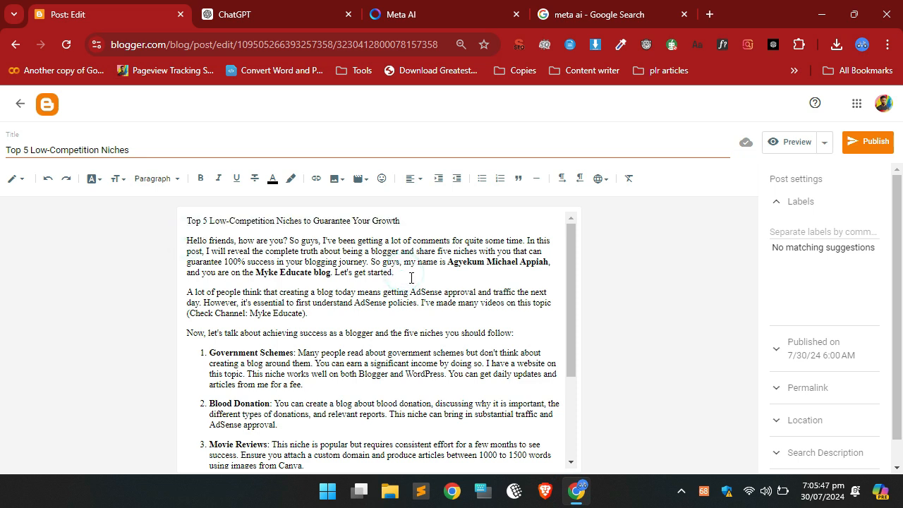
key(Return)
key(Return)
key(BackSpace)
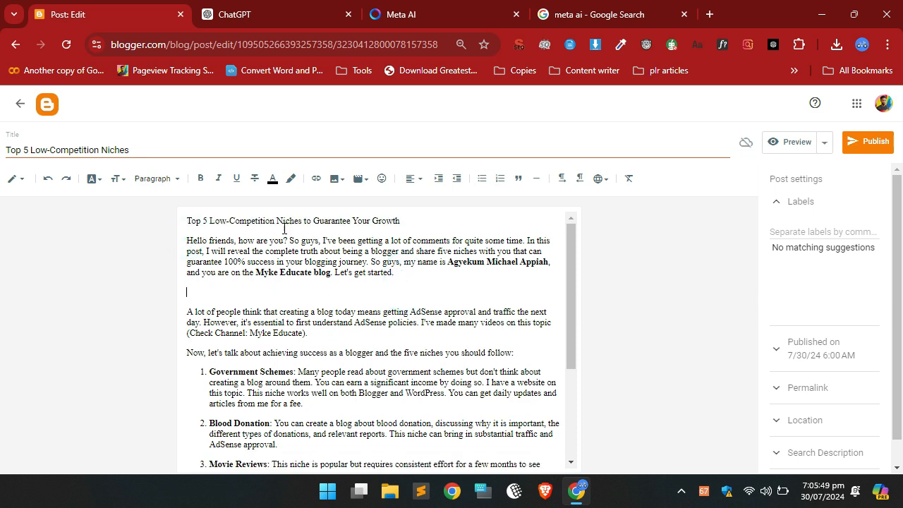
Upload the saved thumbnail from the computer into the empty paragraph below the introduction.
click(336, 181)
click(395, 209)
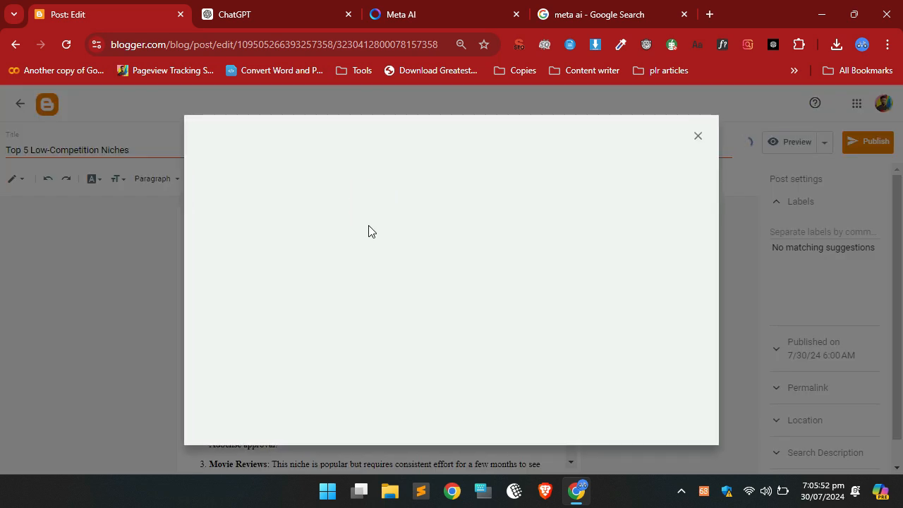
click(451, 342)
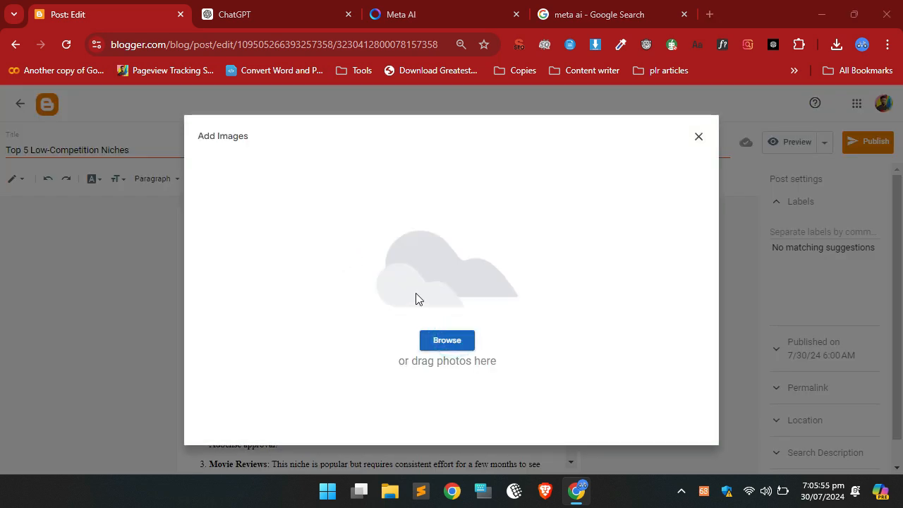
click(268, 192)
click(356, 312)
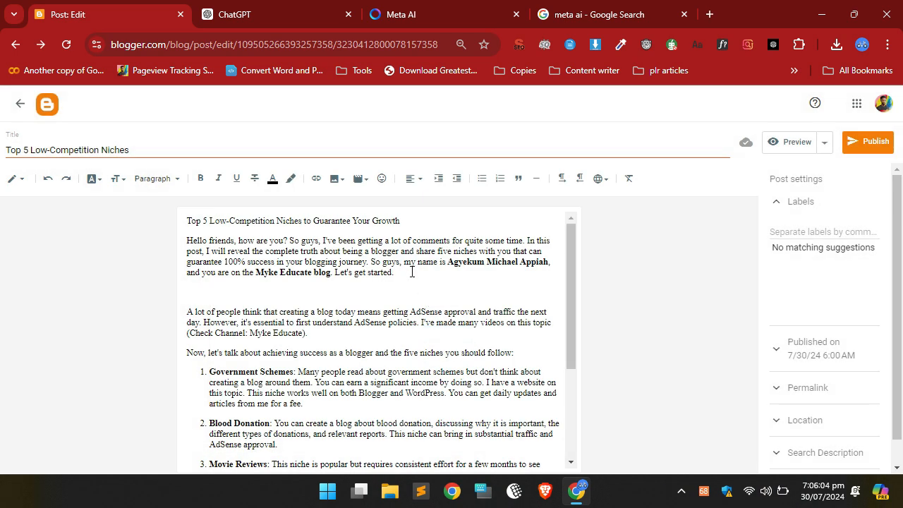
Give the inserted image the alt text and title text "Low-Competition Niches" and set it to original size.
click(402, 390)
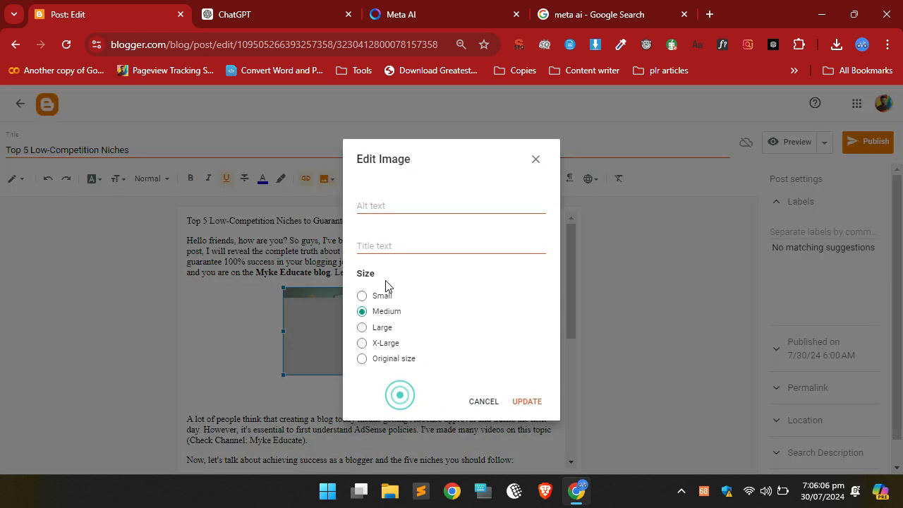
click(387, 246)
key(ctrl+v)
click(387, 206)
key(ctrl+v)
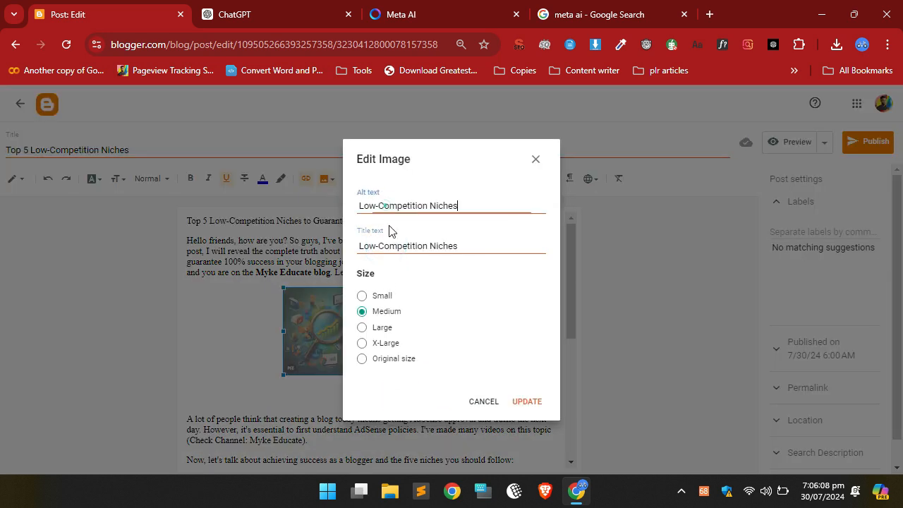
click(362, 358)
click(526, 401)
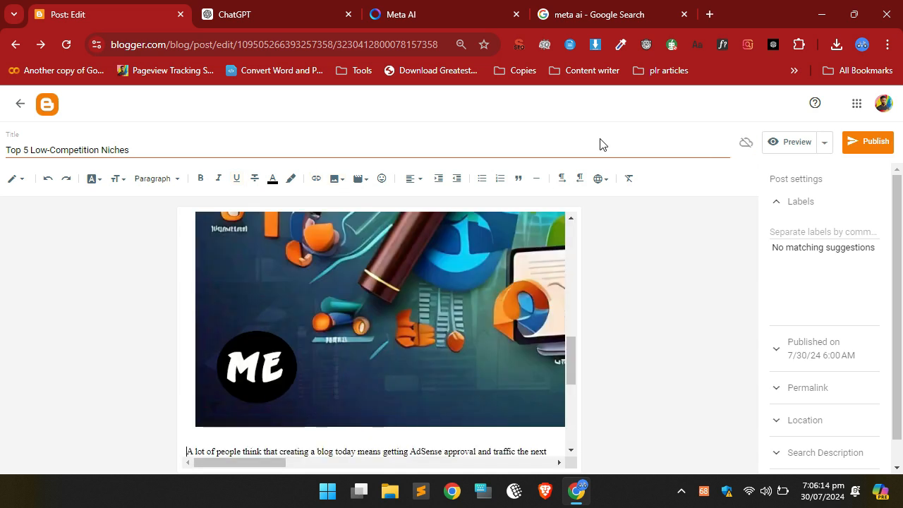
Preview the blog post and check how the thumbnail appears on the page.
click(788, 142)
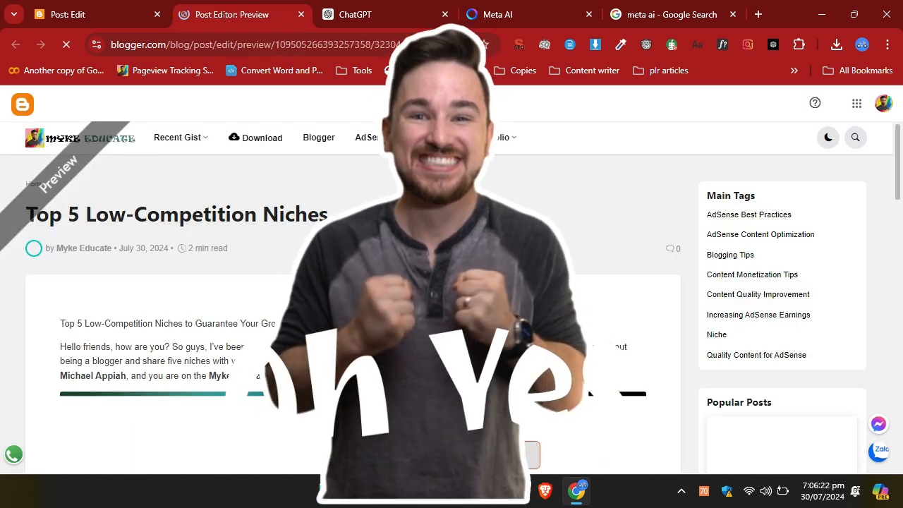
scroll(736, 238, down, 4)
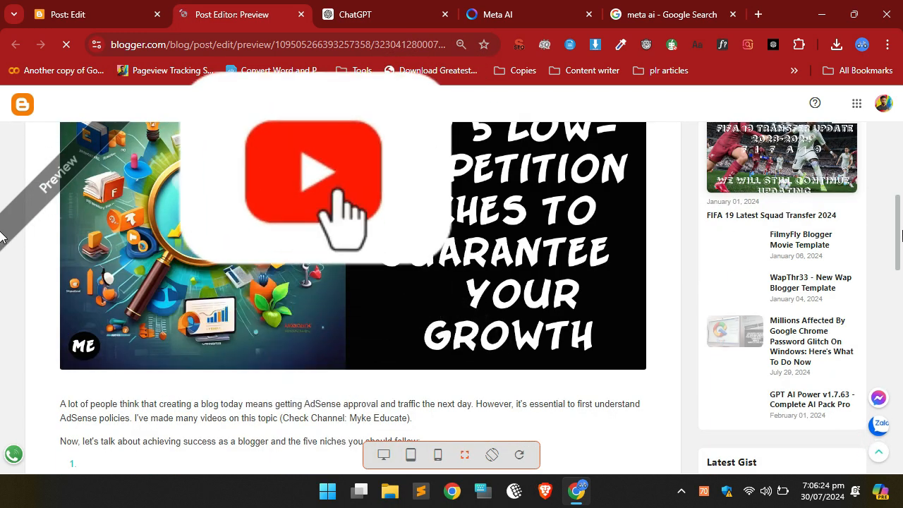